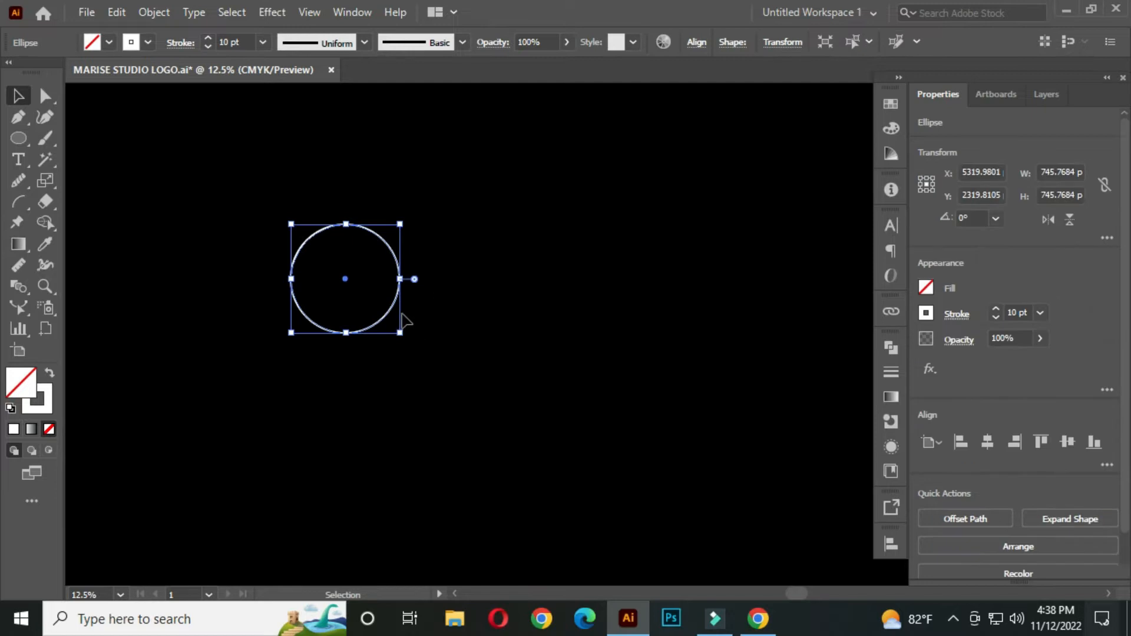
Duplicate the circle beside itself, and duplicate the pair directly below to form a two-by-two grid of touching circles
left_click_drag(403, 291, 505, 299)
left_click(576, 297)
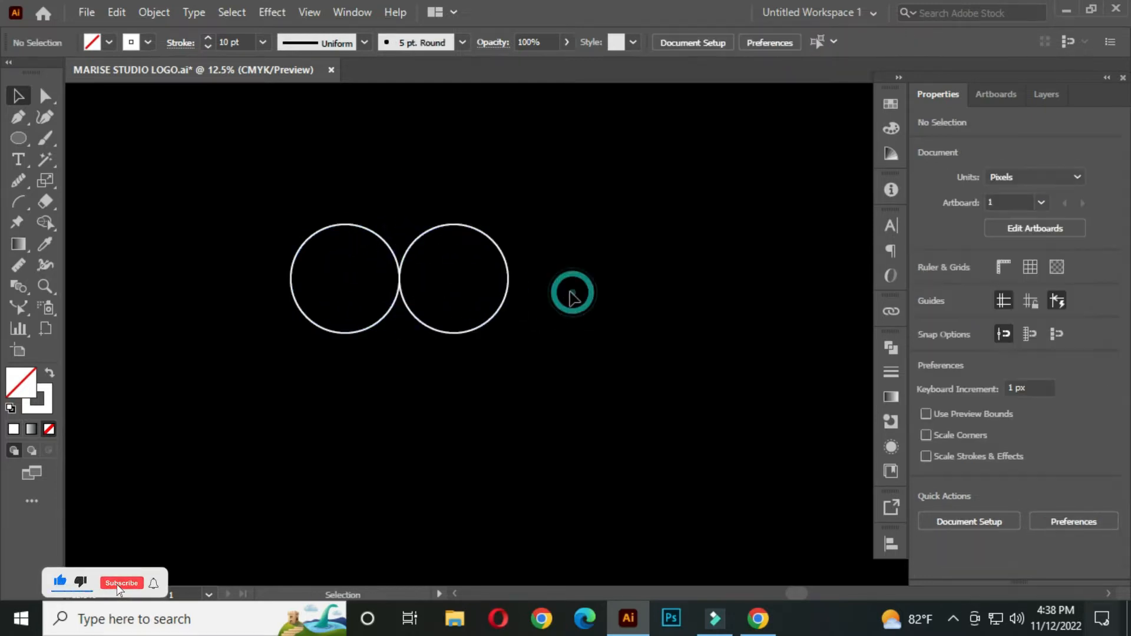
left_click_drag(250, 178, 545, 362)
left_click_drag(404, 293, 433, 390)
left_click(592, 325)
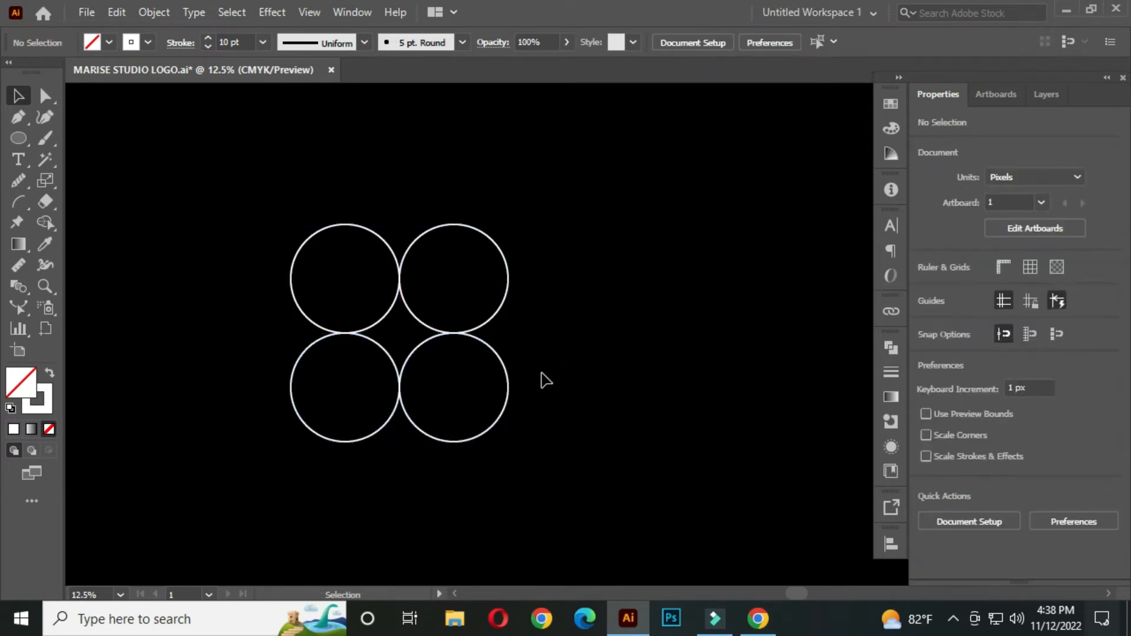
Draw a horizontal line about 2929 px long across the tops of the upper circles, extending past both sides
left_click_drag(23, 139, 137, 214)
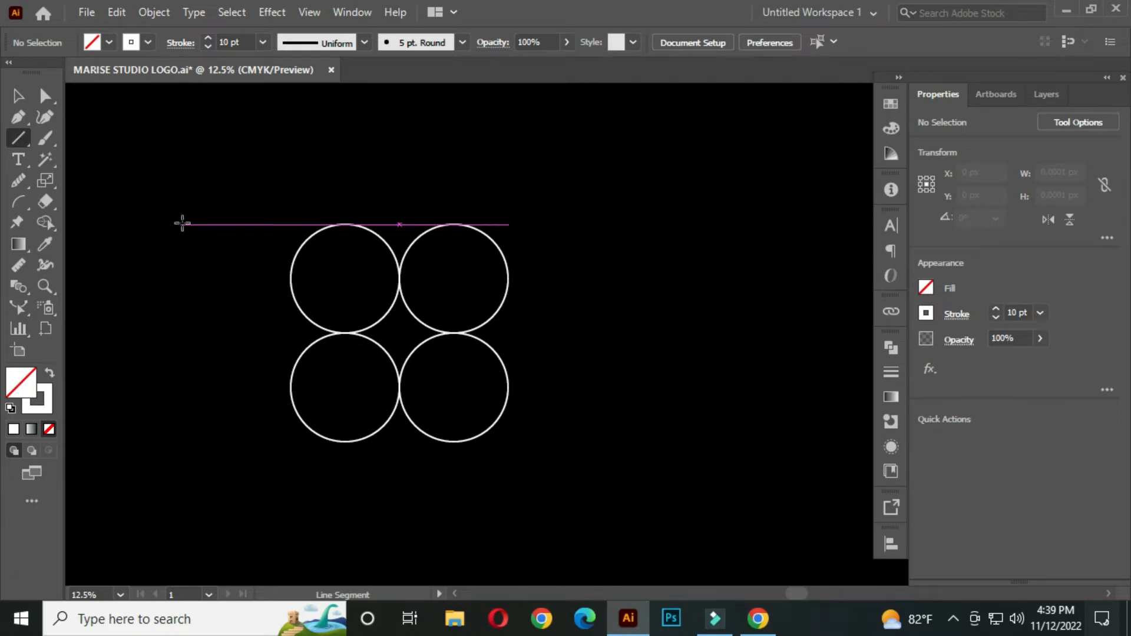
left_click_drag(187, 223, 613, 223)
left_click(18, 97)
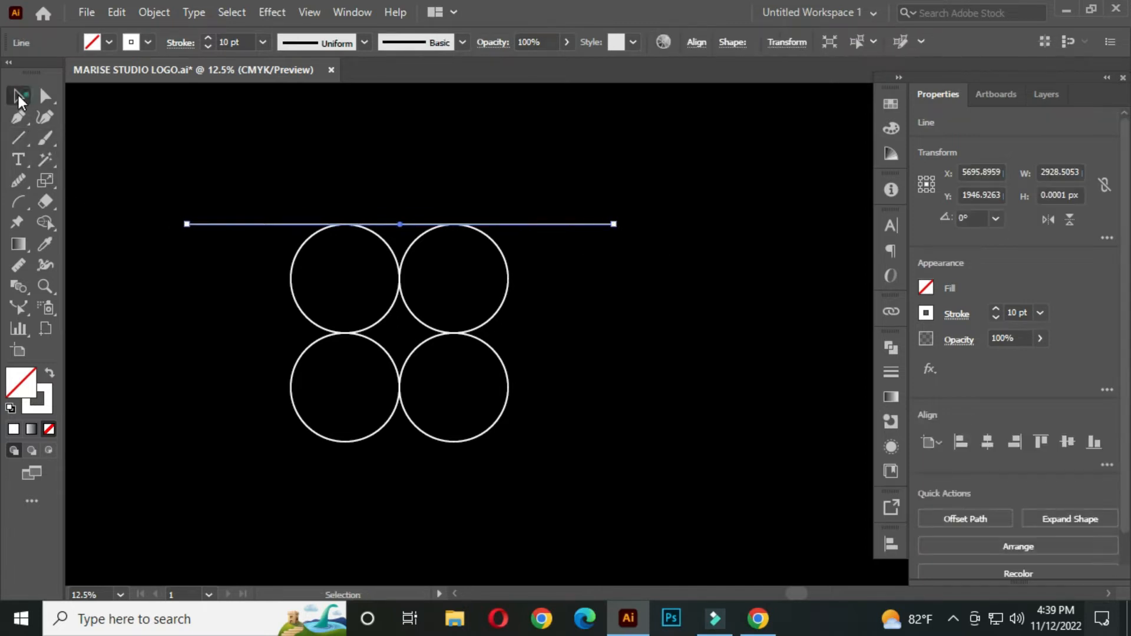
left_click(376, 177)
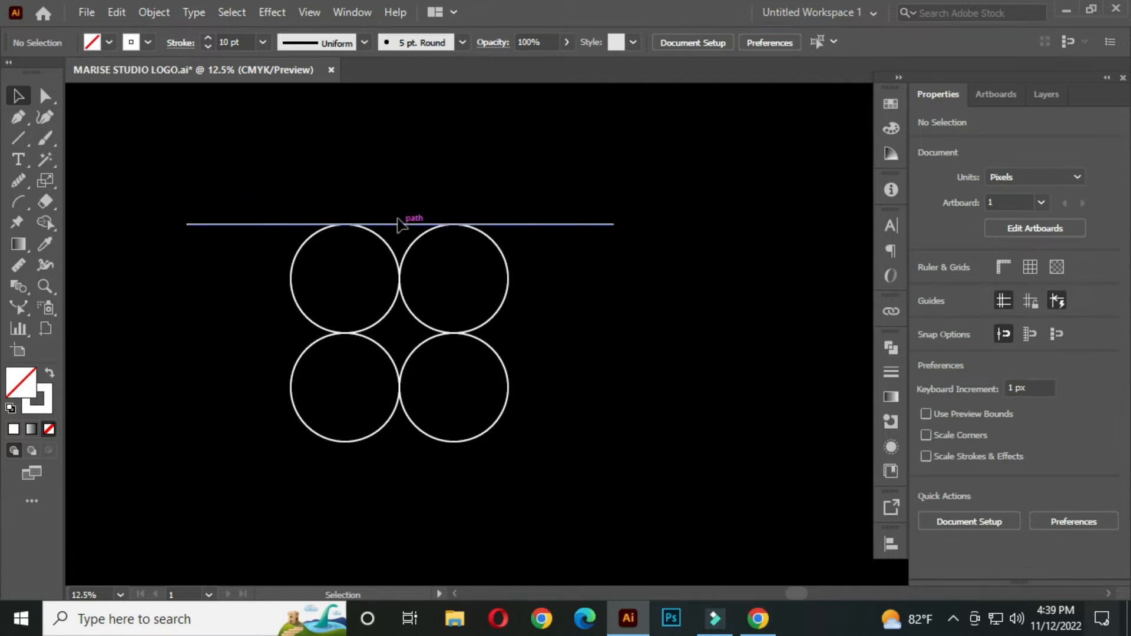
Copy the horizontal line to where the two circle rows touch and to the centres of the lower circles
left_click(406, 224)
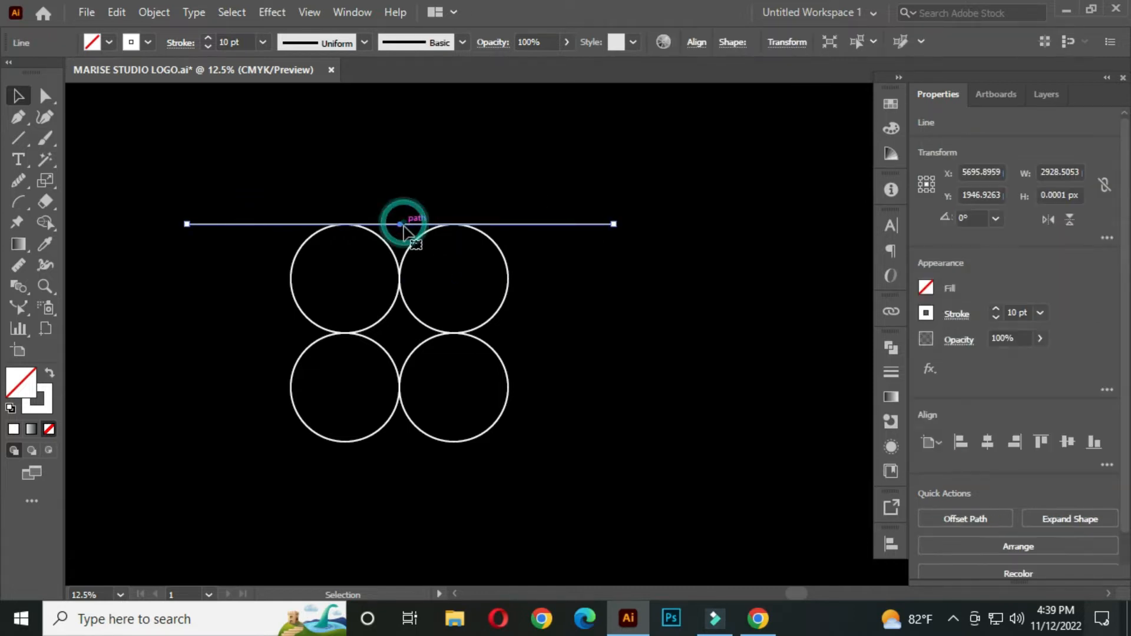
scroll(407, 225, "up", 1)
left_click_drag(407, 226, 511, 379)
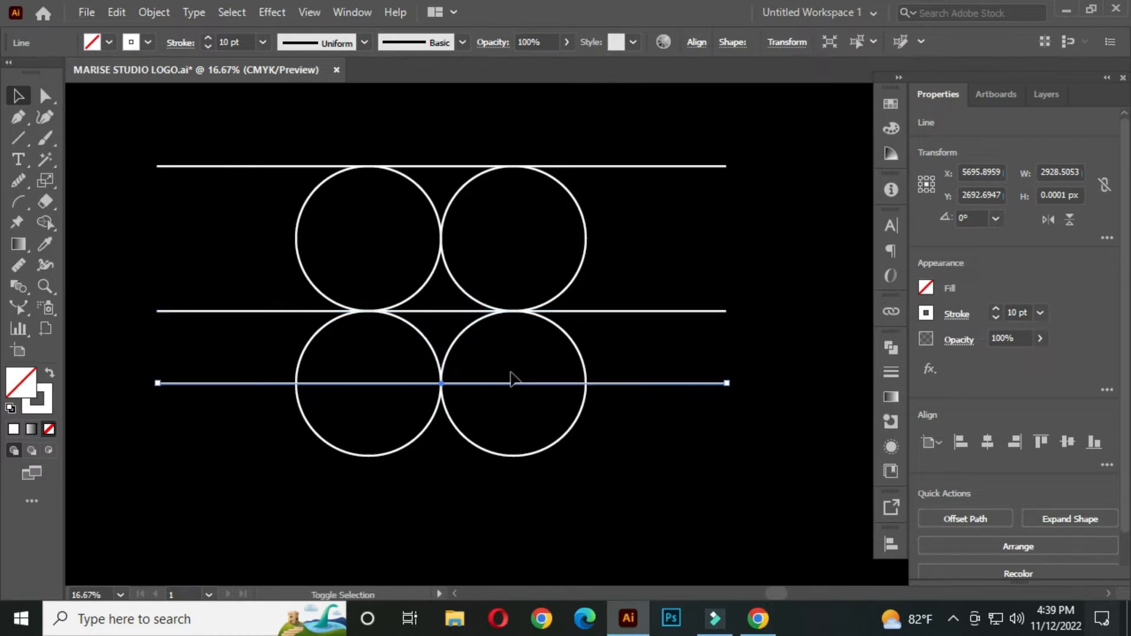
left_click(652, 354)
Draw a vertical line about 2831 px long through the point where the left and right circles touch
scroll(559, 321, "down", 1)
right_click(20, 140)
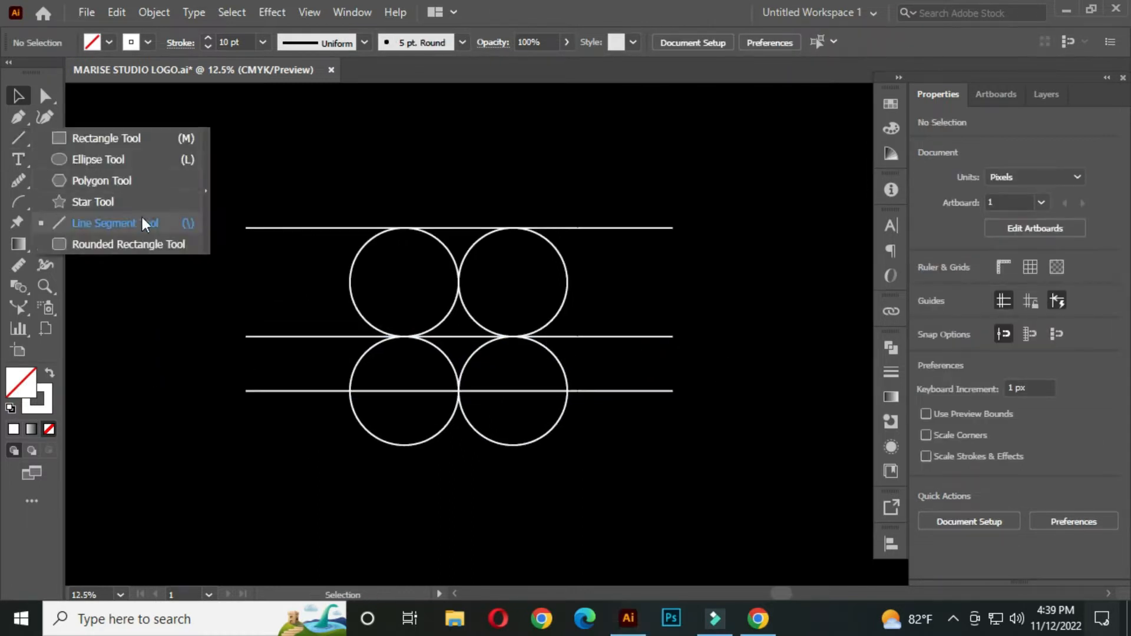
left_click(144, 223)
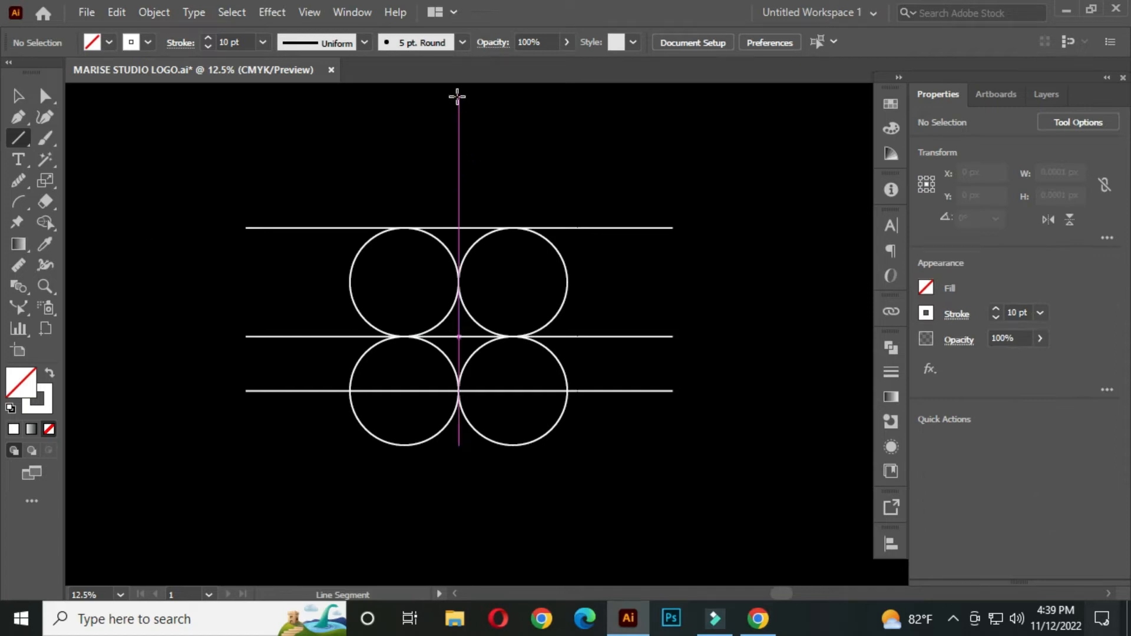
left_click_drag(457, 91, 466, 502)
left_click(17, 95)
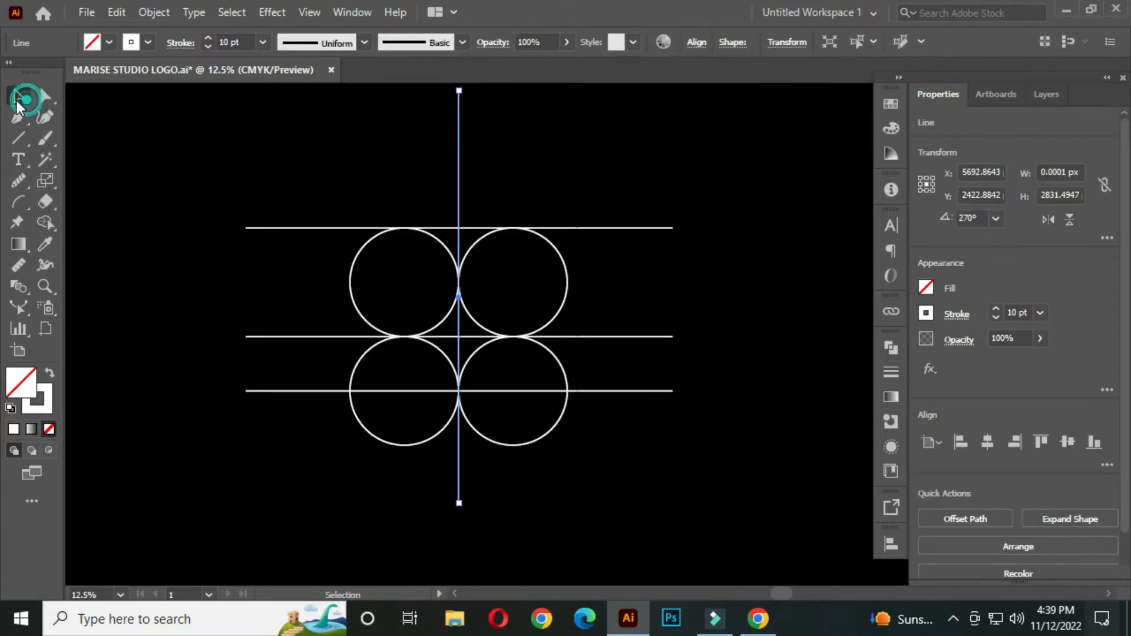
left_click(323, 156)
Draw a steep diagonal line, about 1746 px wide and 2953 px high, centred on the upper-left circle's left edge
left_click(20, 139)
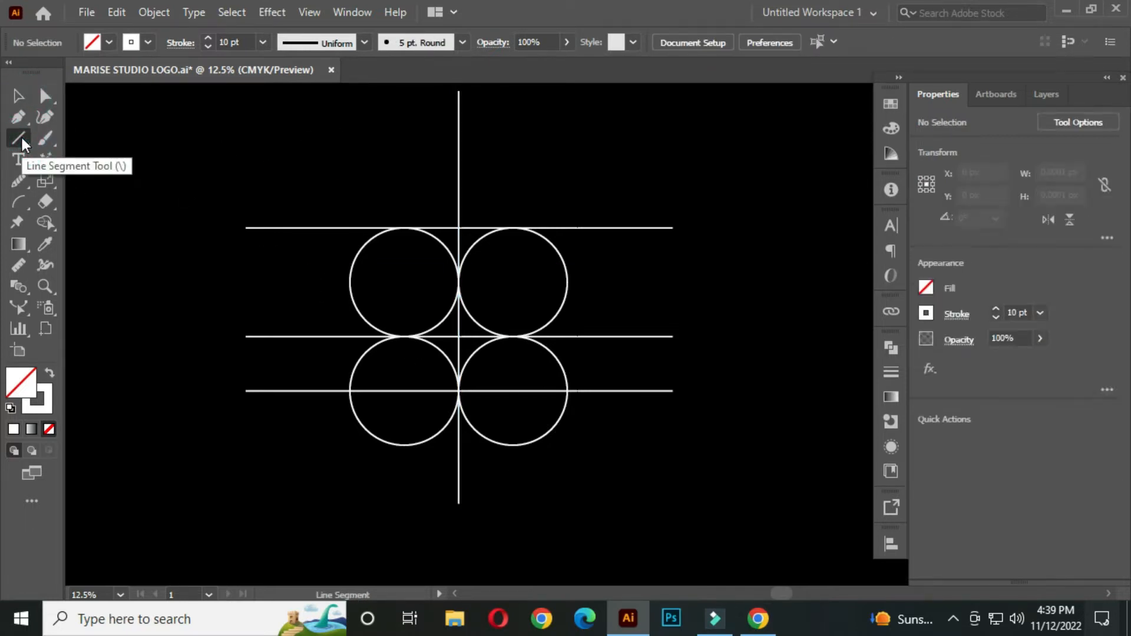
left_click_drag(349, 283, 223, 497)
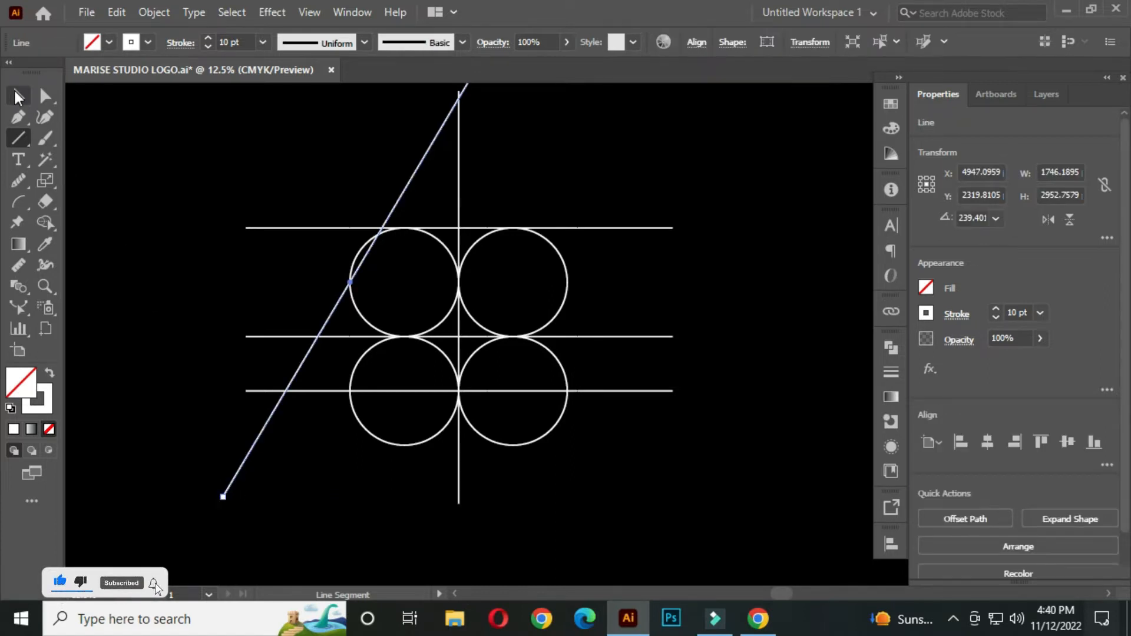
key("v")
left_click(336, 177)
Duplicate the diagonal line as a parallel copy passing through the inside of the upper-left circle
scroll(363, 264, "up", 2)
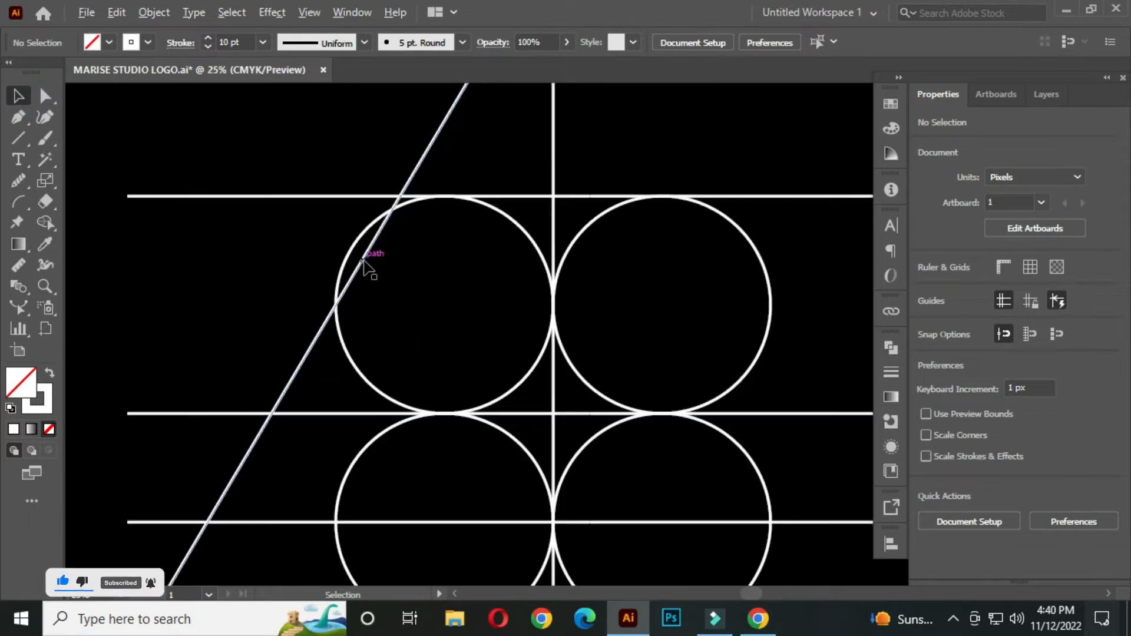
scroll(362, 261, "up", 1)
left_click(360, 259)
left_click_drag(363, 265, 410, 301)
scroll(453, 318, "down", 3)
left_click(415, 308)
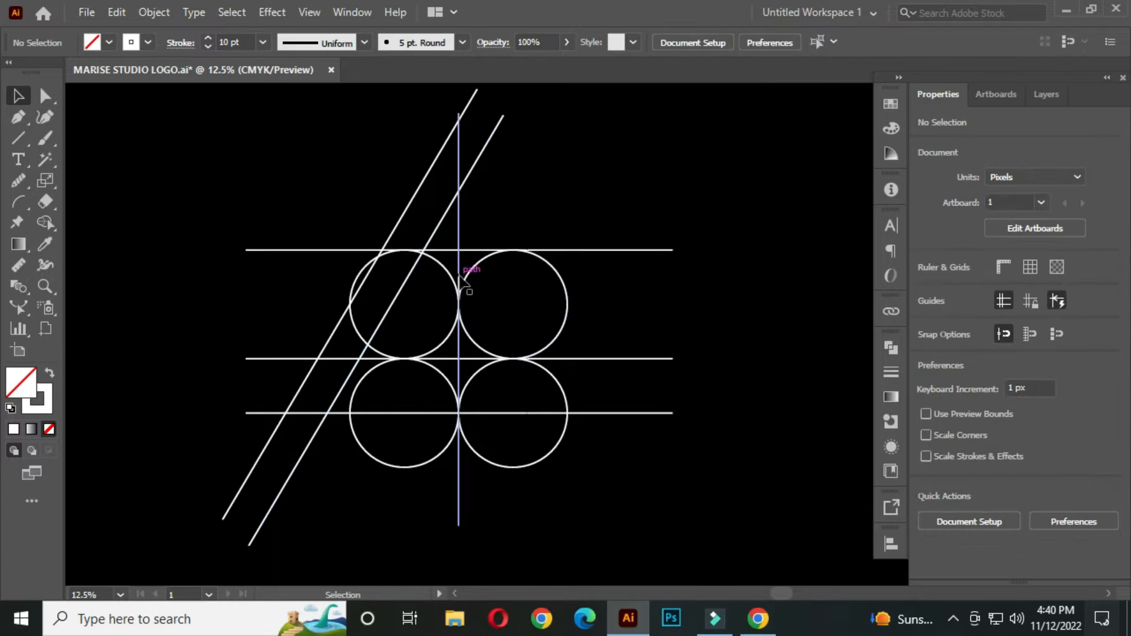
Create a mirrored copy of both diagonal lines with a Reflect across the vertical axis
left_click(440, 225)
left_click(412, 203, "shift")
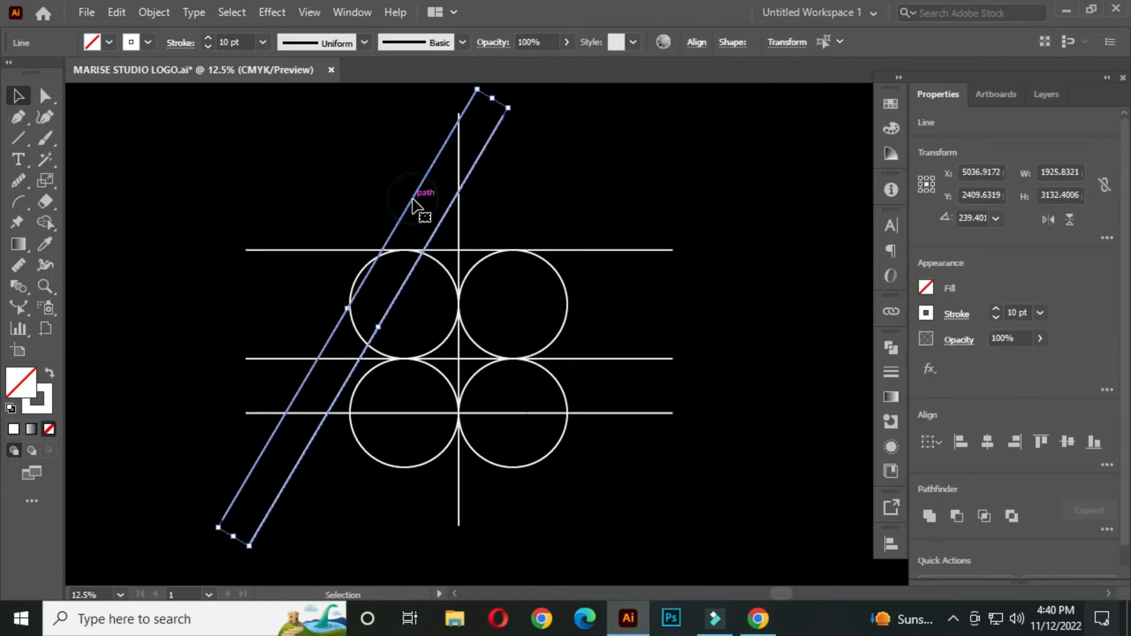
right_click(435, 176)
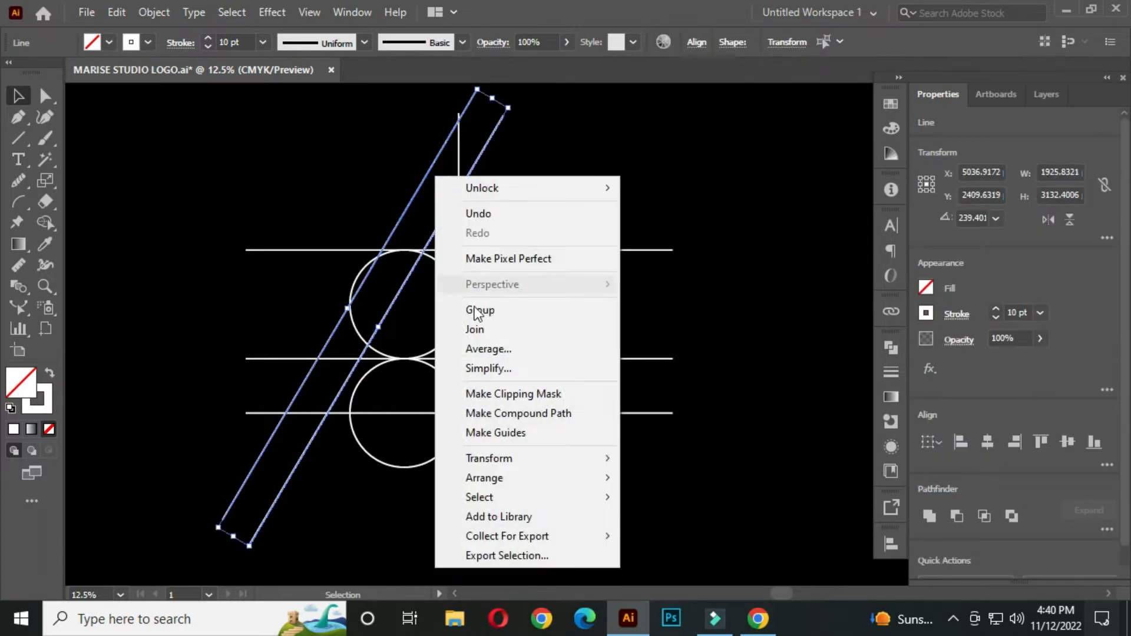
mouse_move(536, 465)
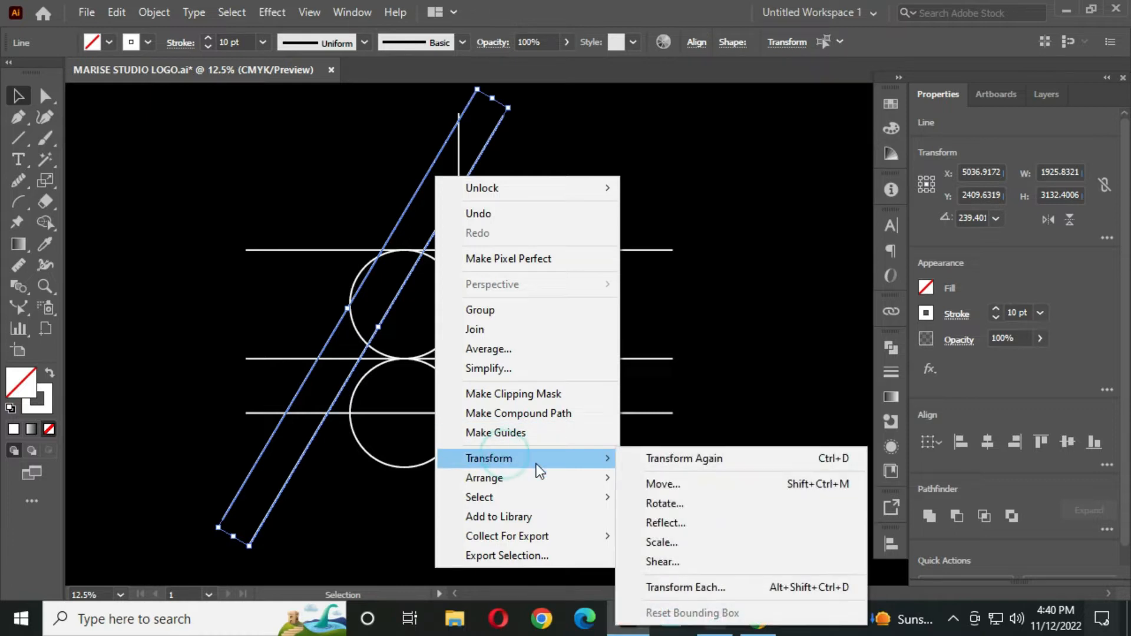
left_click(700, 523)
left_click(474, 420)
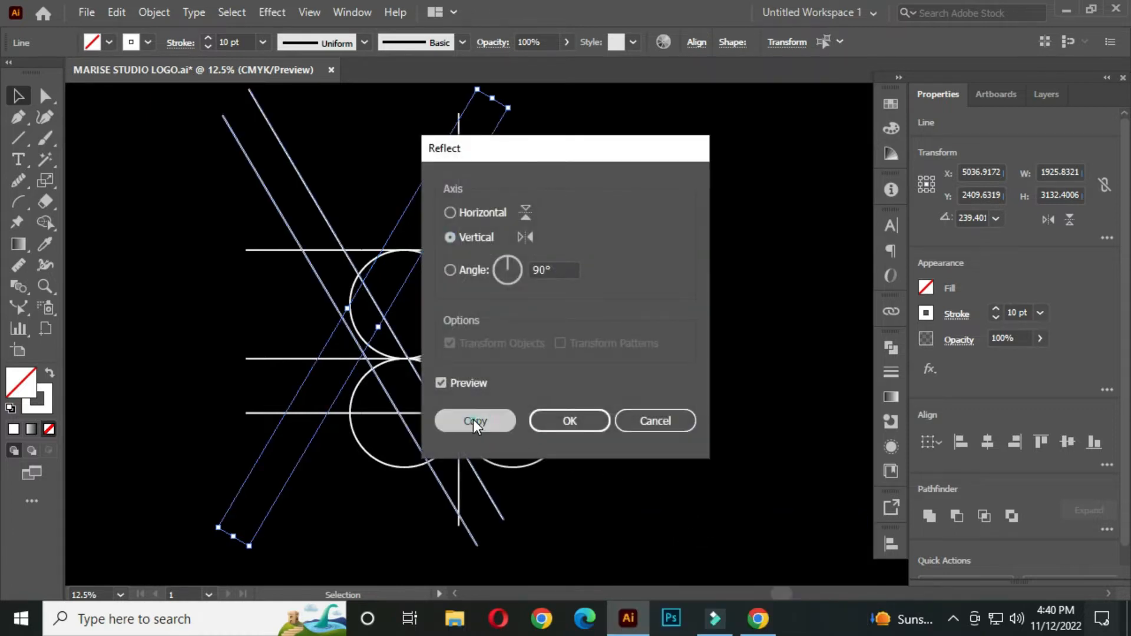
Move the mirrored pair of diagonals to the upper-right circle so they cross the left pair on the vertical centre line
scroll(448, 332, "up", 1)
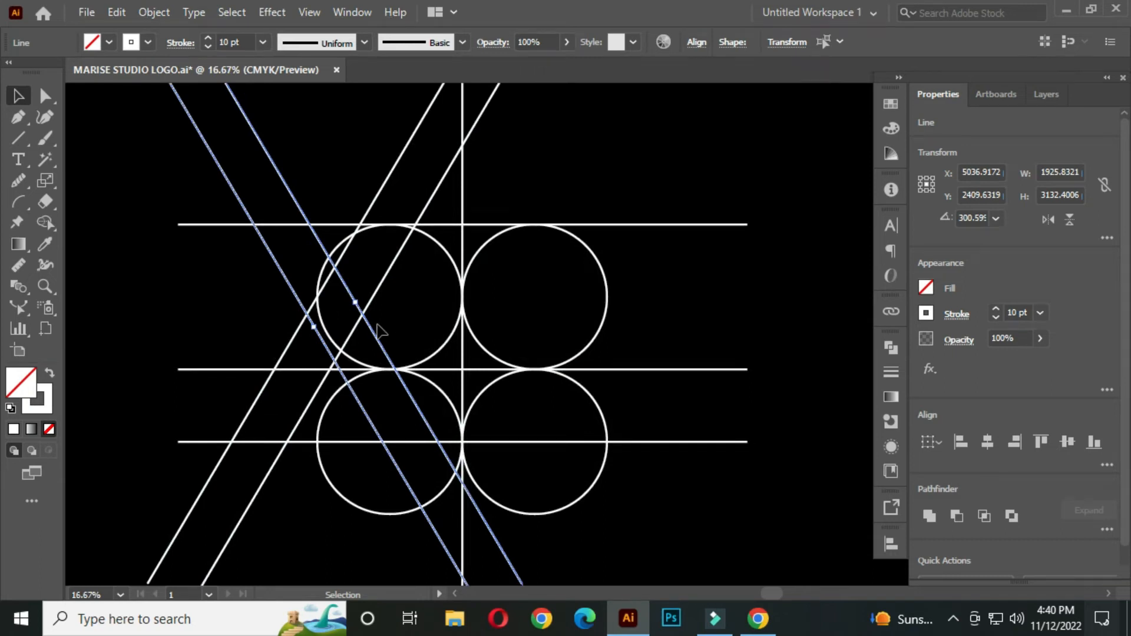
left_click_drag(373, 333, 626, 348)
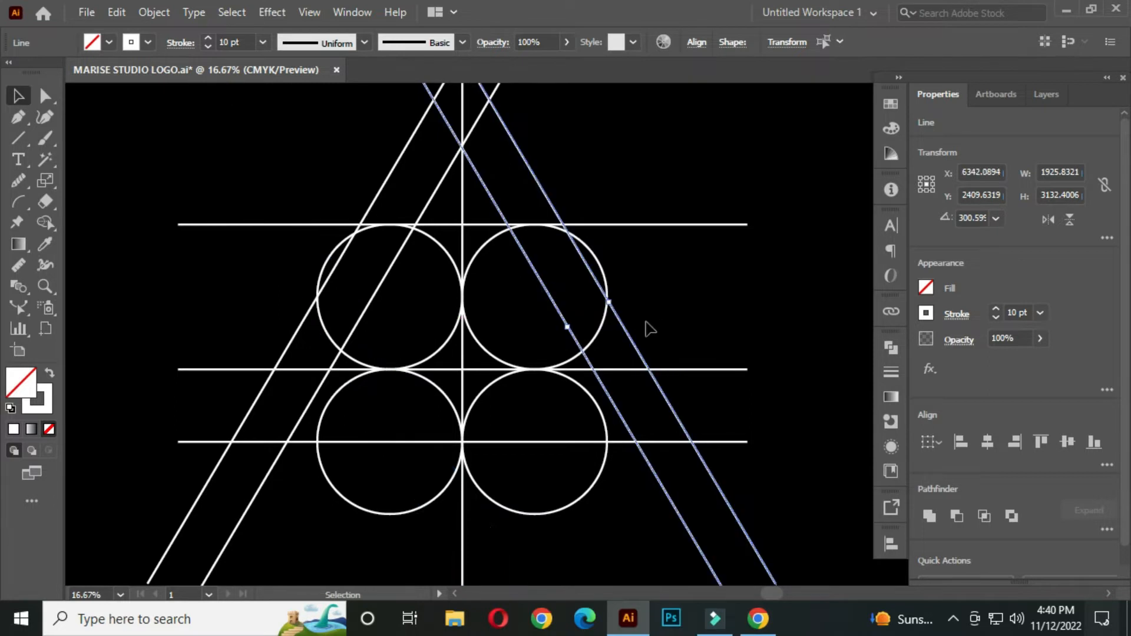
left_click(678, 292)
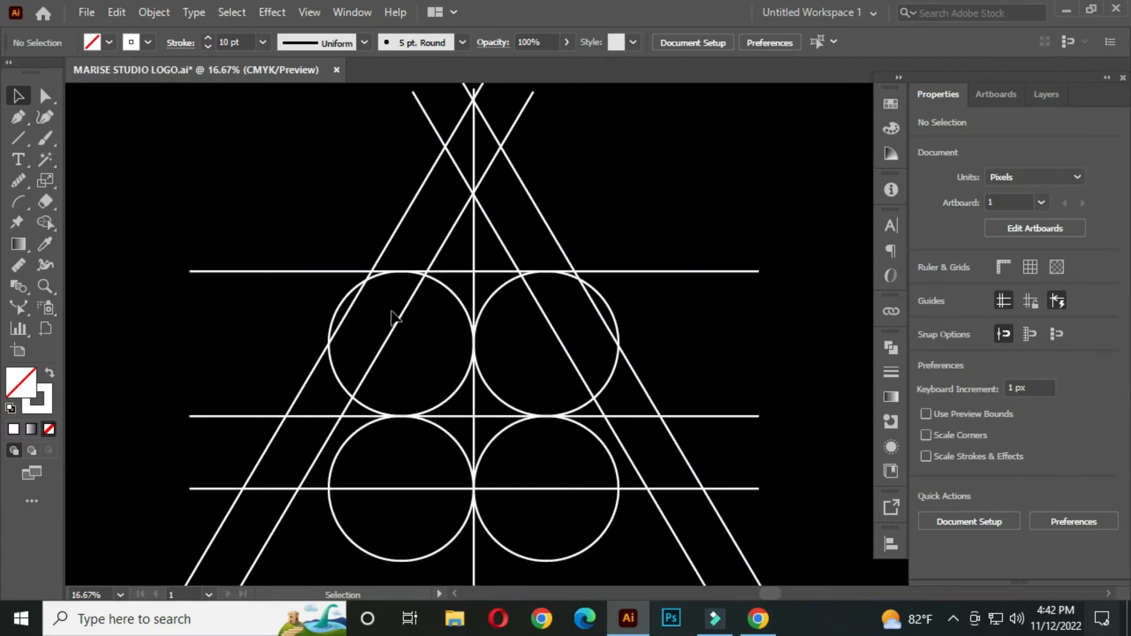
Create a vertically reflected copy of the outermost left diagonal line
left_click(387, 244)
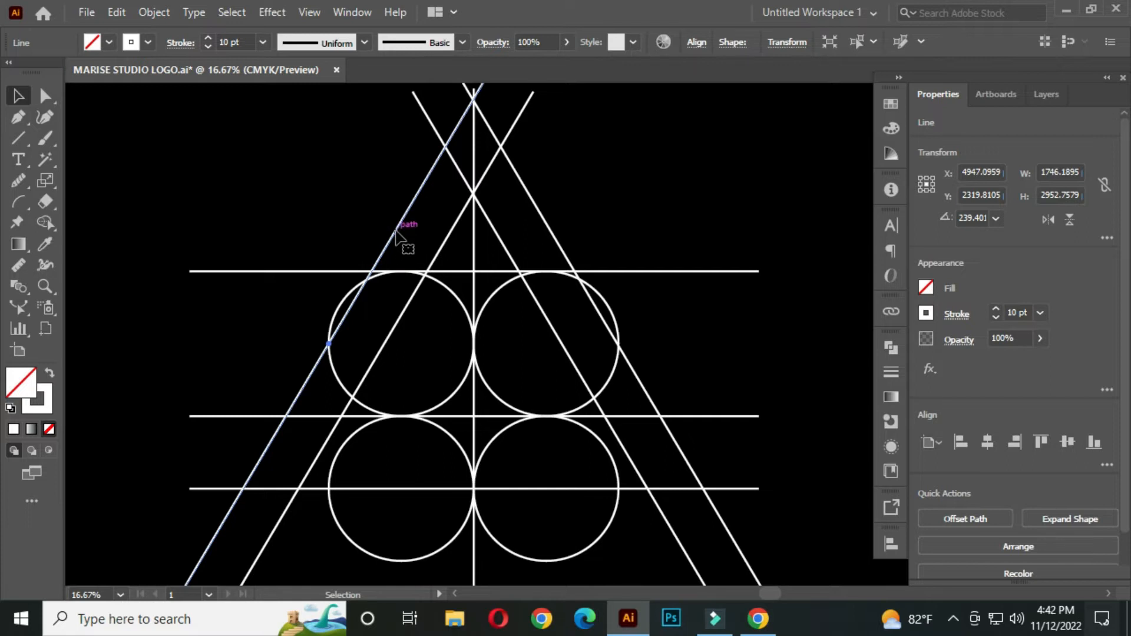
right_click(396, 232)
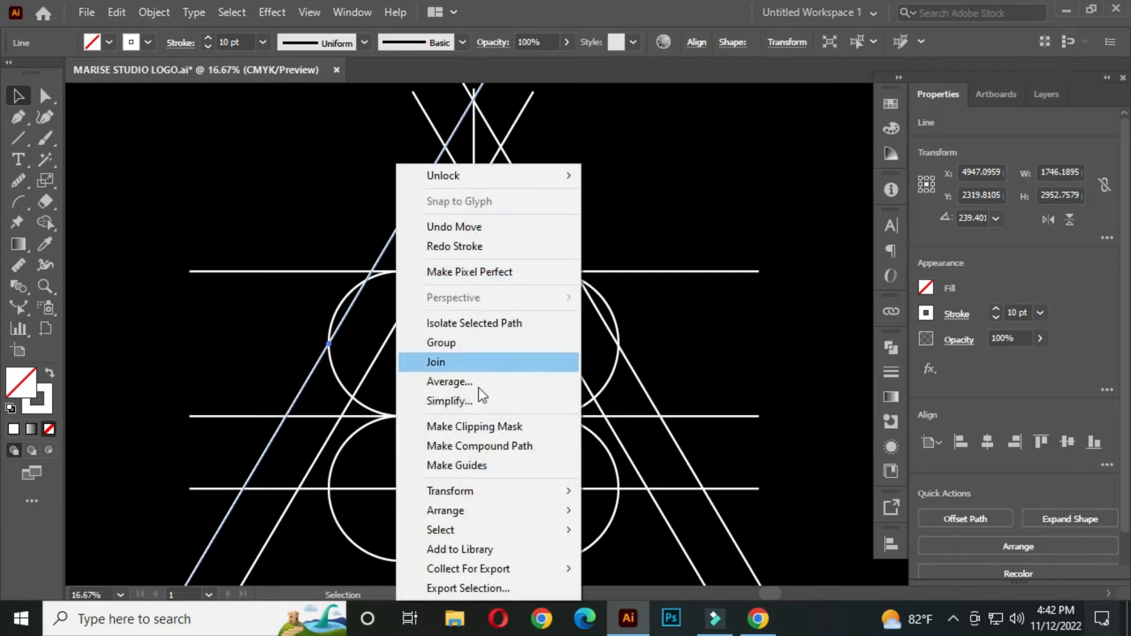
mouse_move(497, 490)
left_click(625, 401)
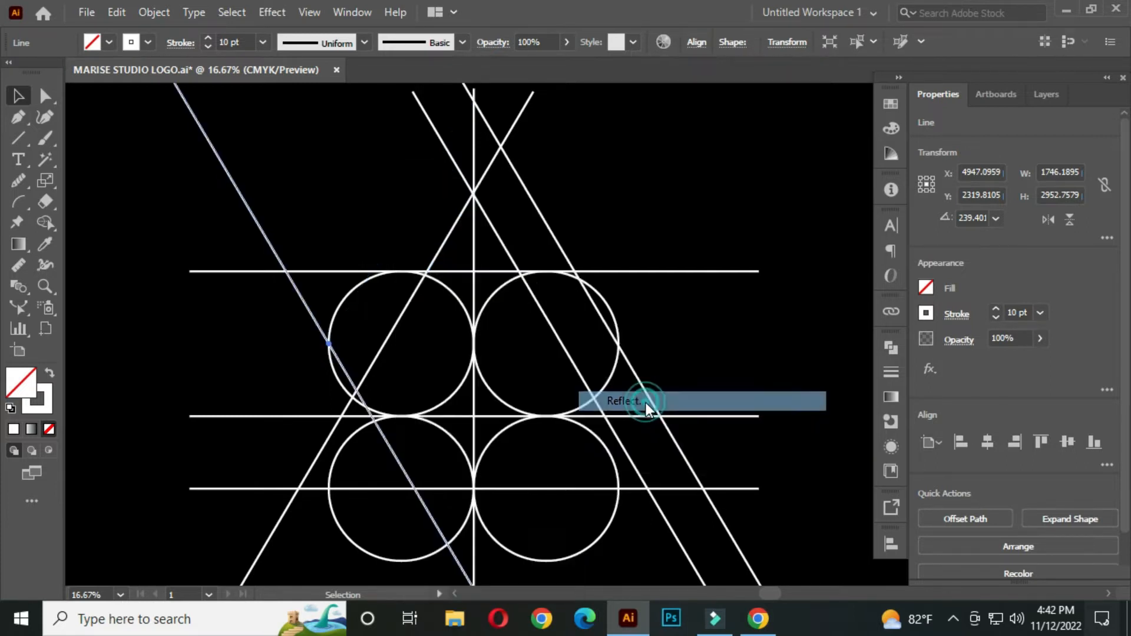
left_click(475, 420)
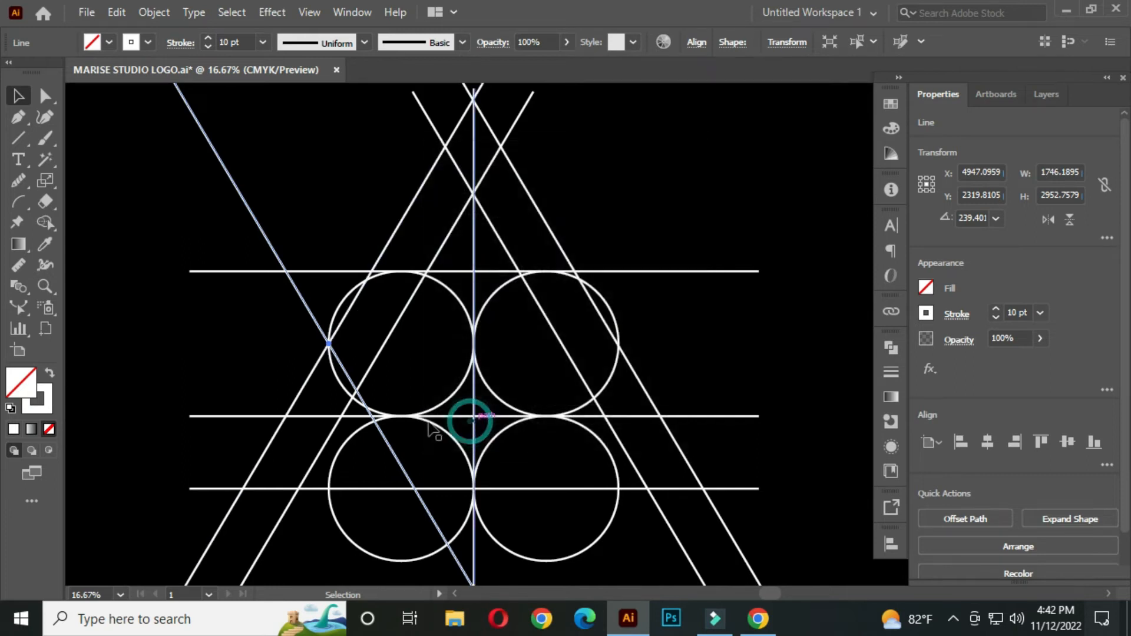
Move the reflected line tangent to the upper-left circle's lower left, and copy it through the outer left diagonal's crossing with the top line
mouse_move(353, 374)
left_mouse_down()
mouse_move(344, 361)
mouse_move(339, 380)
left_mouse_up()
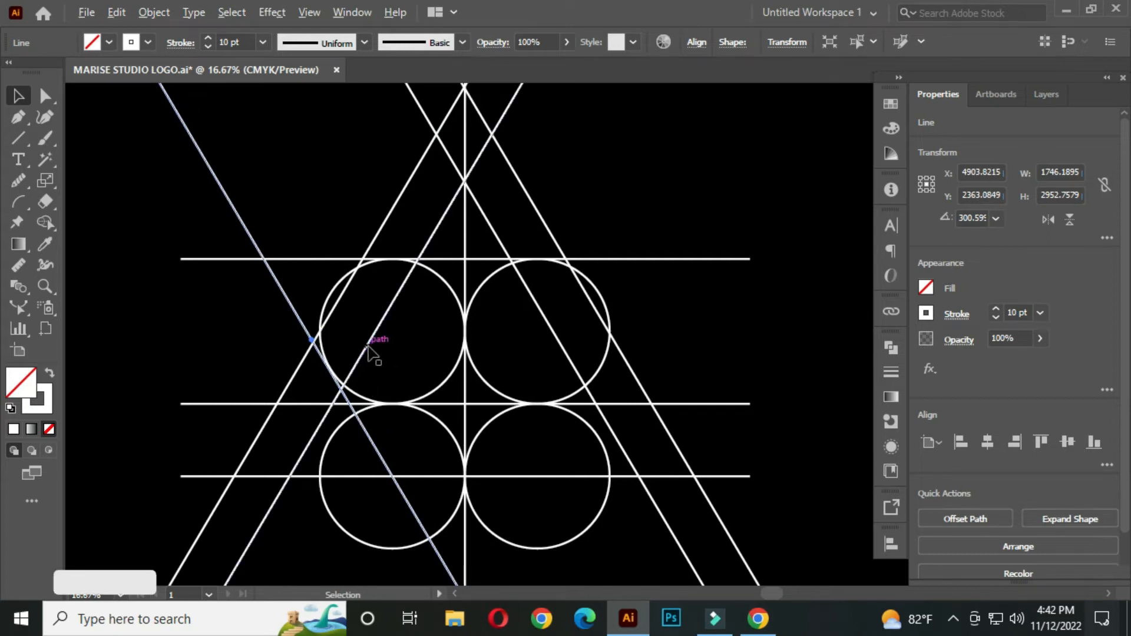
scroll(367, 347, "up", 1)
left_click_drag(274, 322, 424, 288)
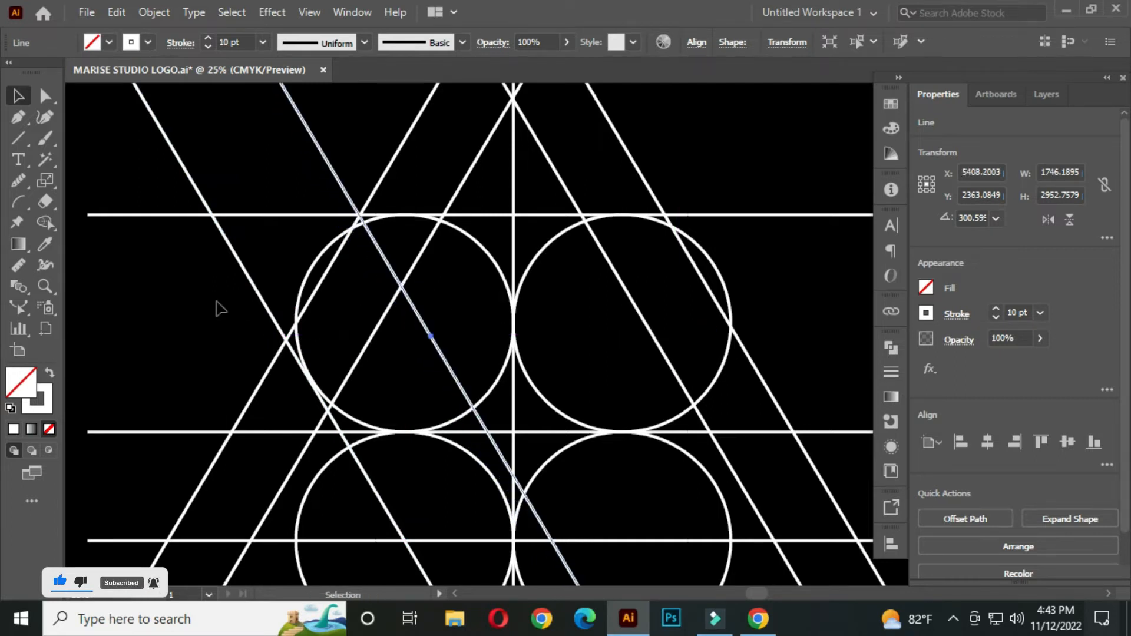
left_click(145, 305)
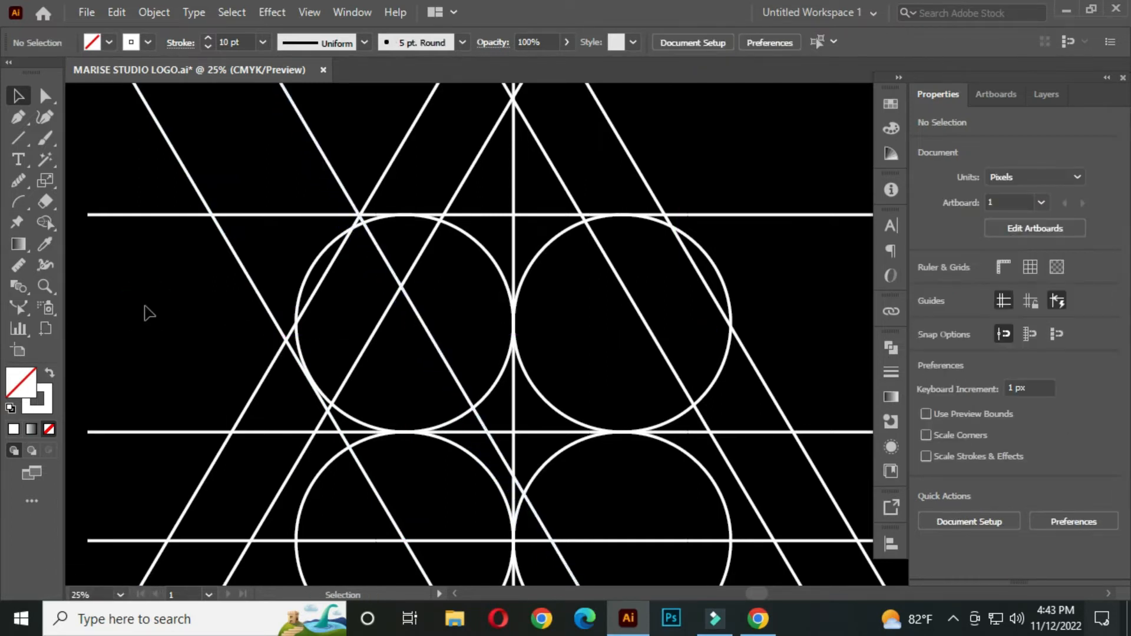
Create a vertically reflected copy of the outermost right diagonal line
scroll(348, 290, "down", 1)
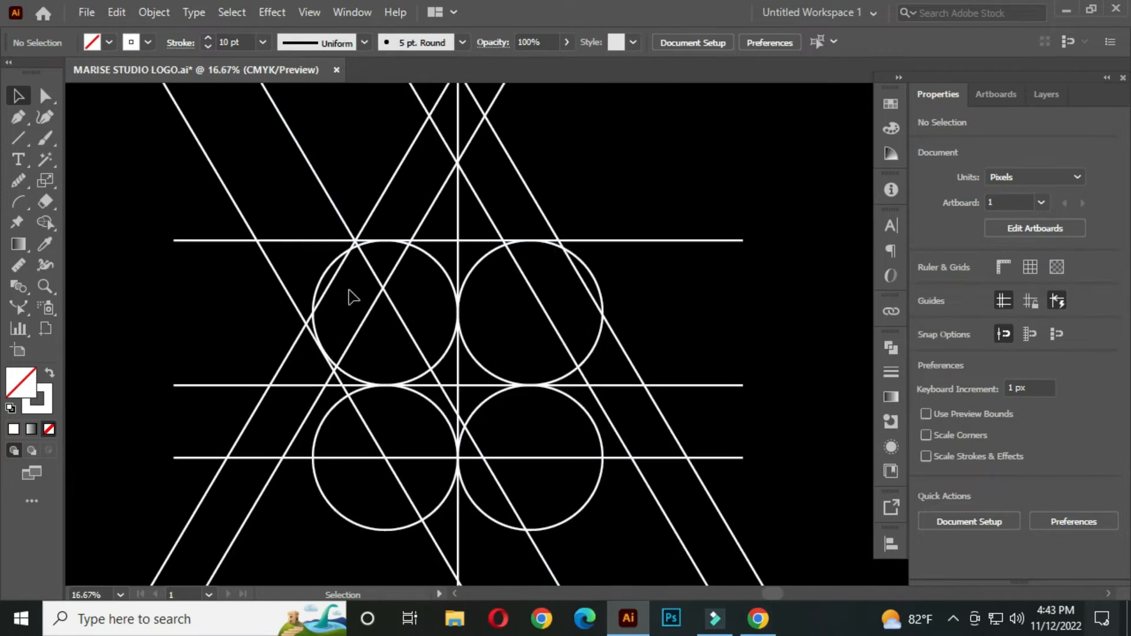
left_click(544, 218)
right_click(545, 219)
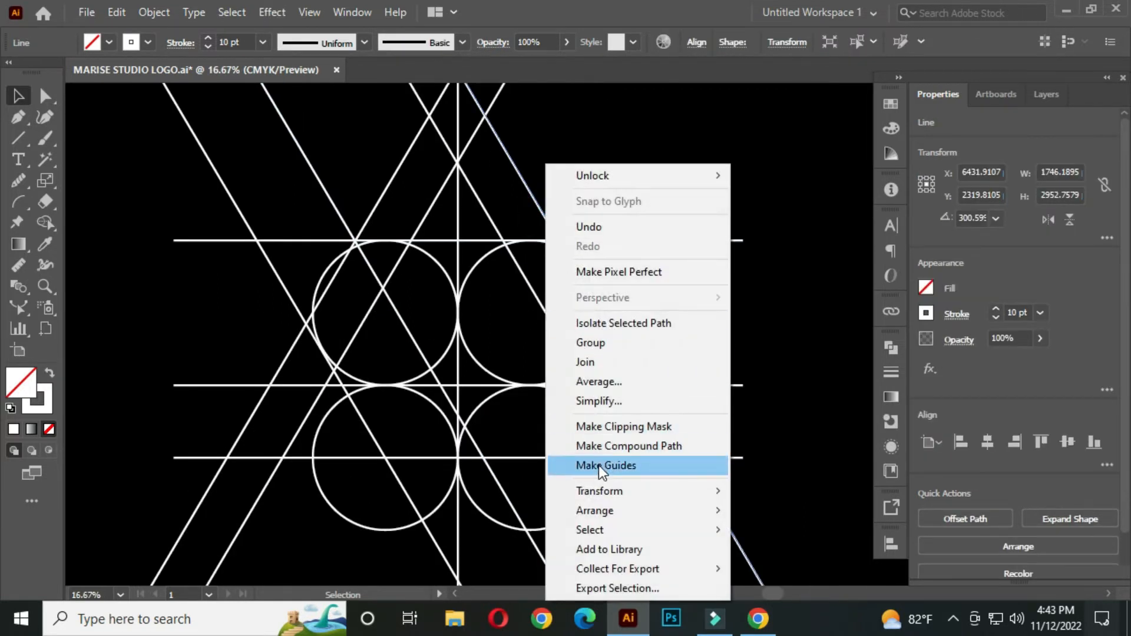
mouse_move(601, 489)
left_click(772, 402)
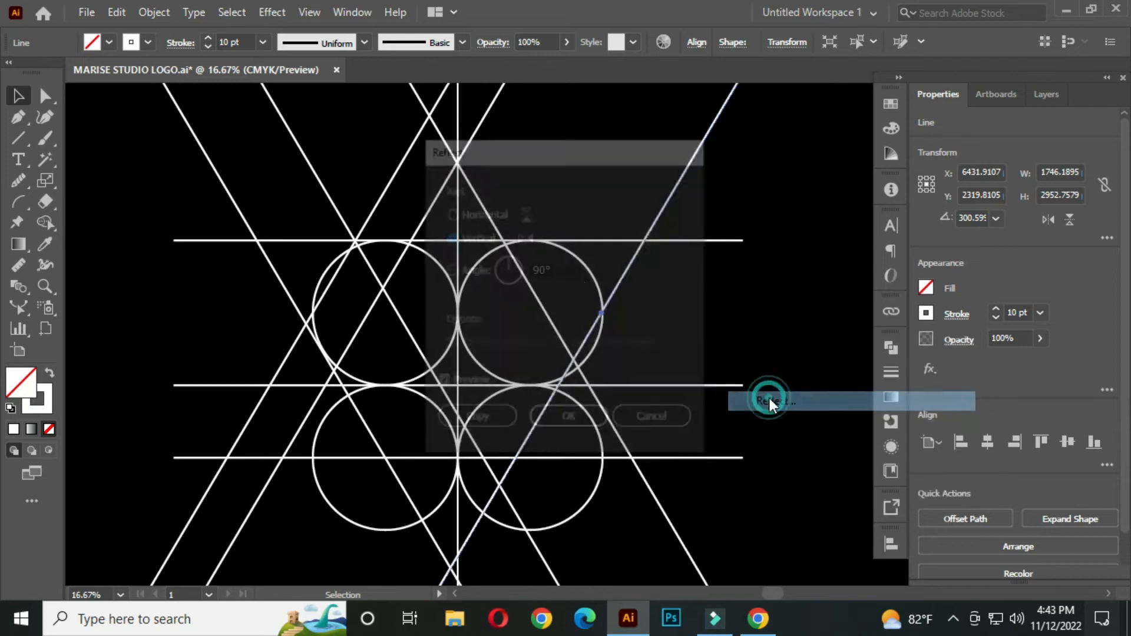
left_click(466, 422)
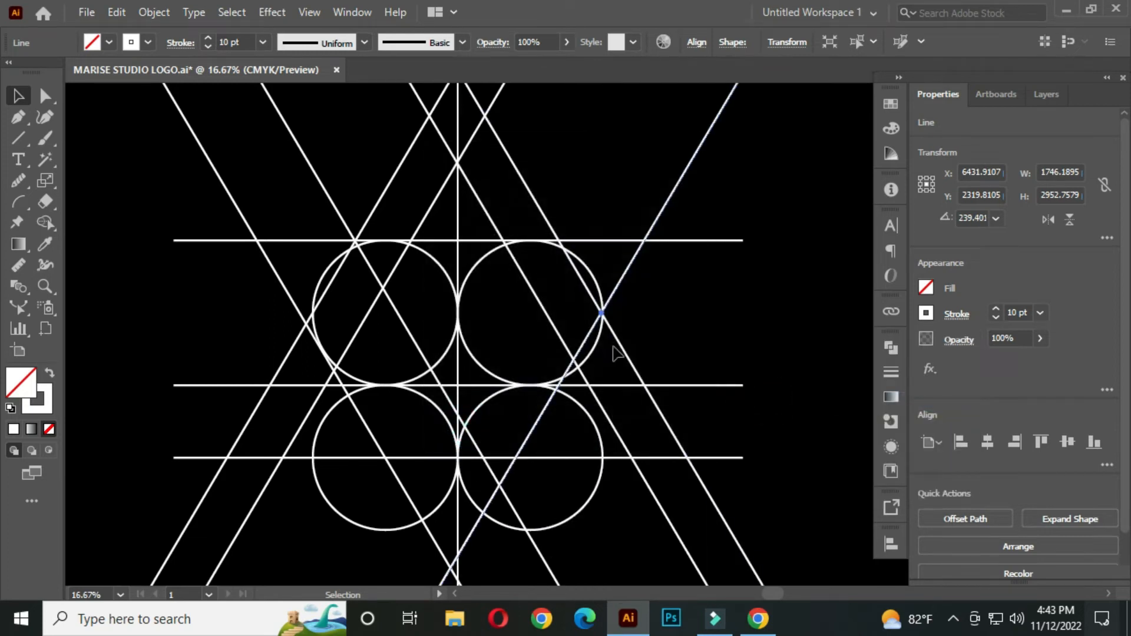
Move the reflected line tangent to the upper-right circle's lower right, and copy it through the outer right diagonal's crossing with the top line
scroll(588, 335, "up", 1)
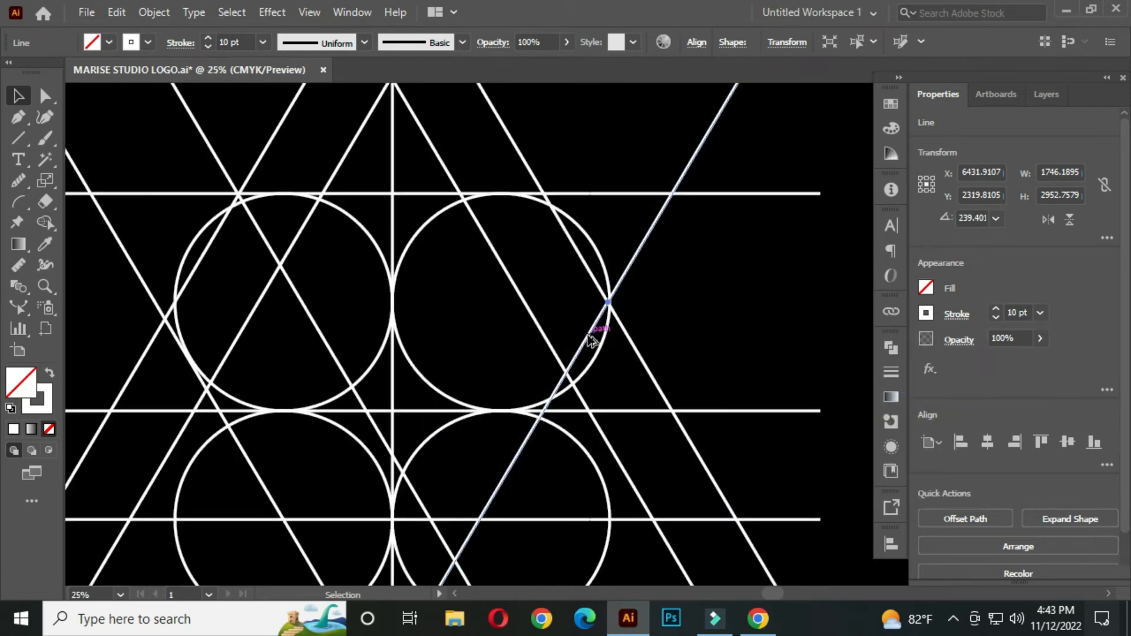
left_click_drag(584, 342, 497, 281)
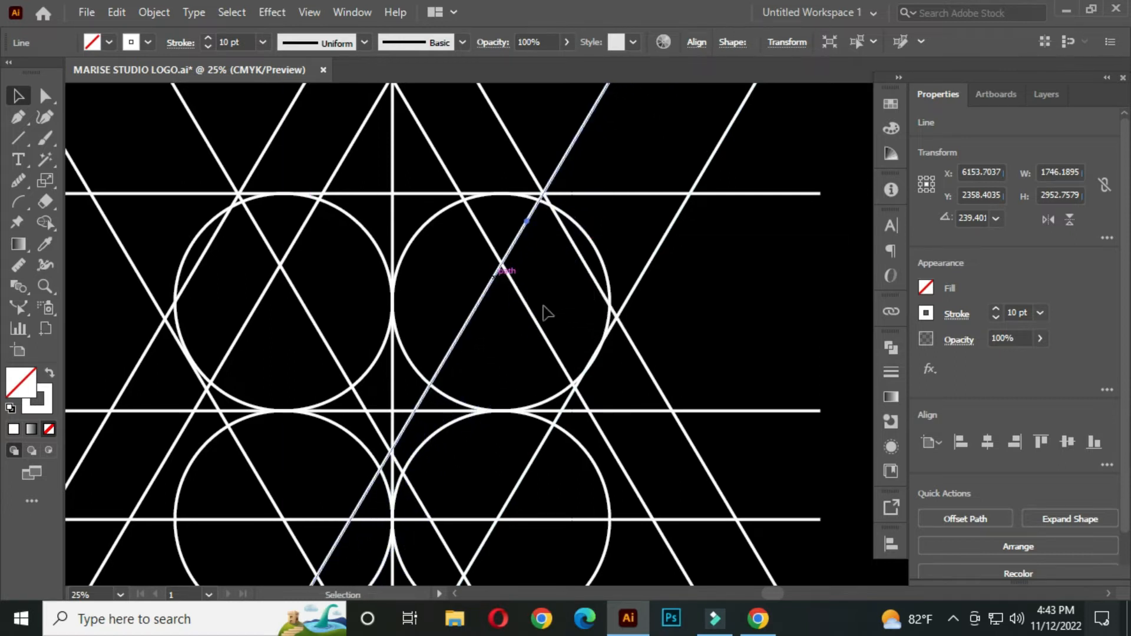
scroll(596, 320, "down", 3)
left_click_drag(638, 351, 556, 318)
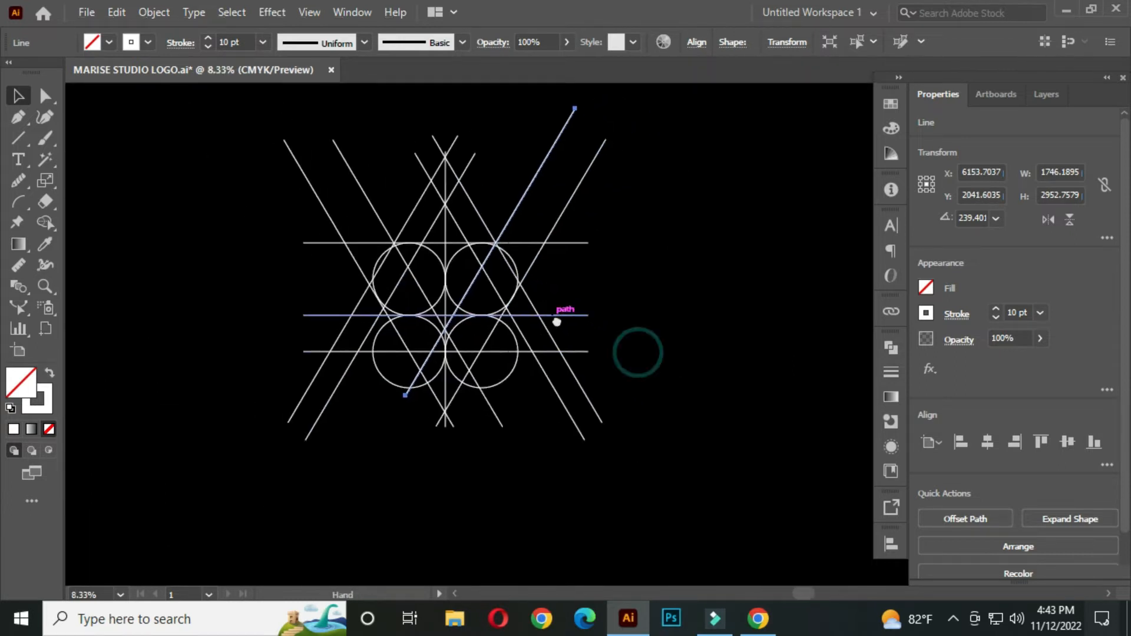
Set the stroke weight of all grid lines and circles to 50 pt
left_click(646, 272)
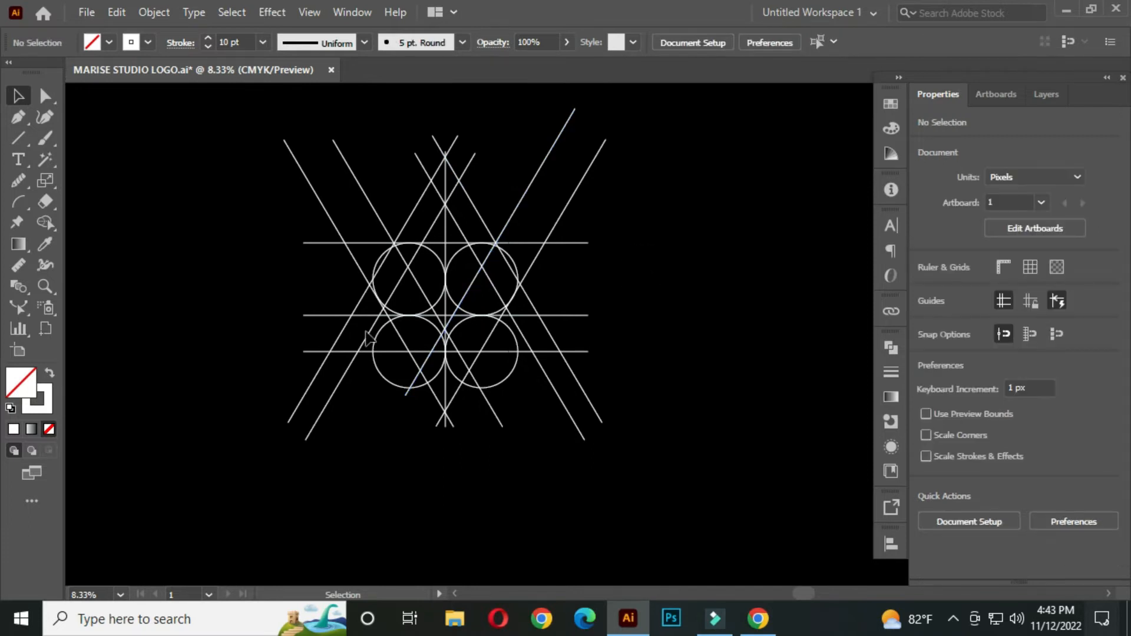
left_click_drag(222, 134, 687, 454)
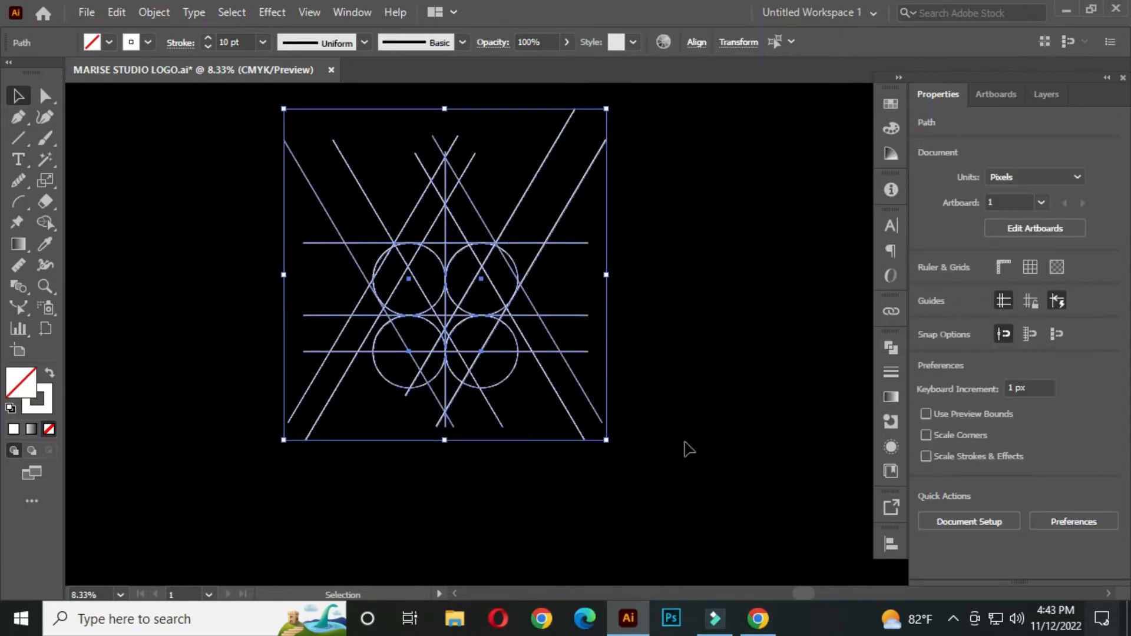
left_click_drag(543, 324, 539, 346)
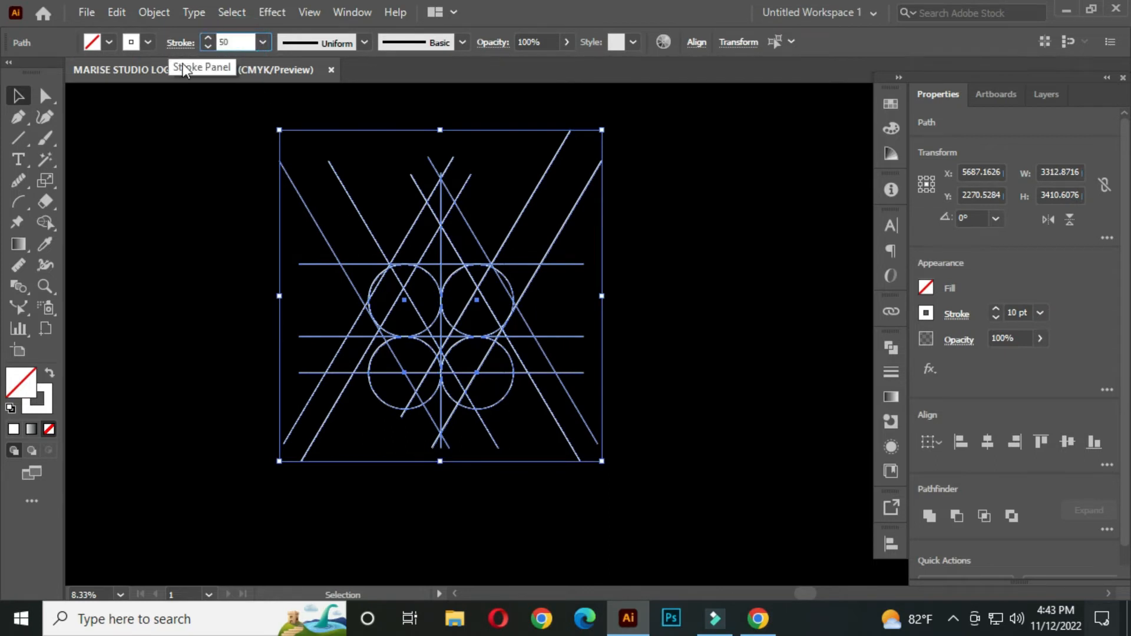
left_click(192, 310)
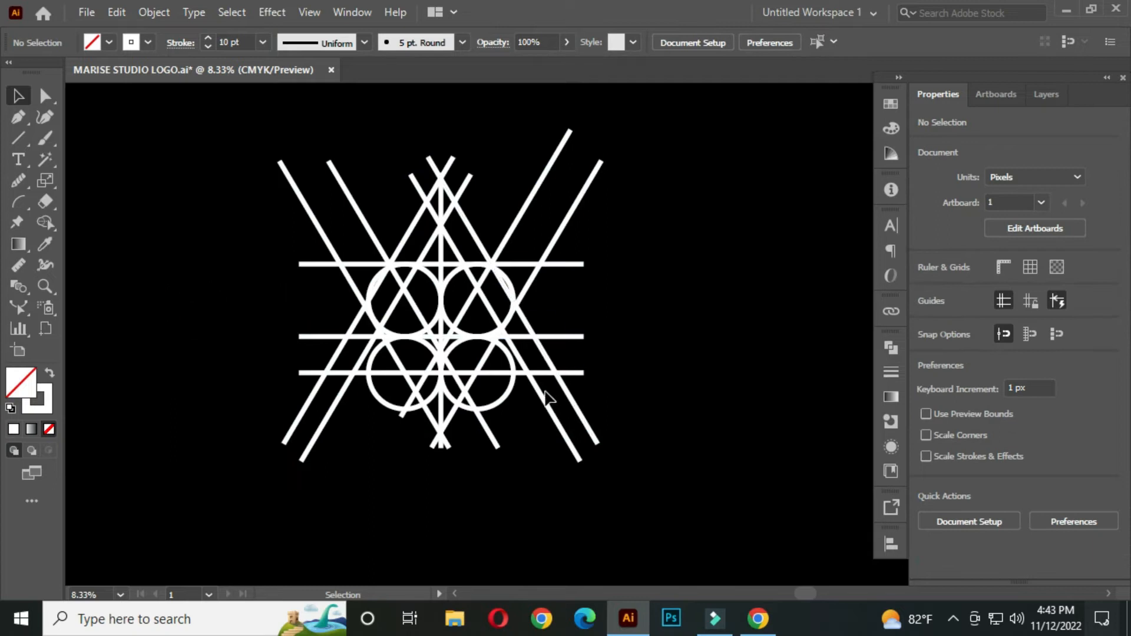
Expand all the thick grid lines and circles into filled shapes
left_click_drag(224, 140, 716, 473)
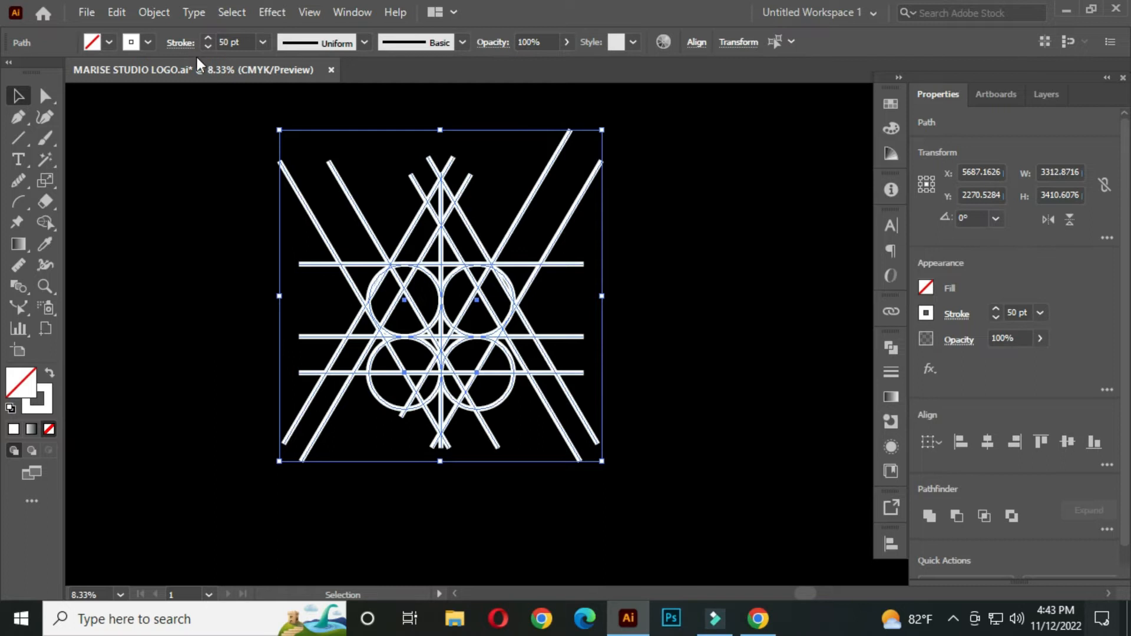
left_click(154, 11)
left_click(267, 214)
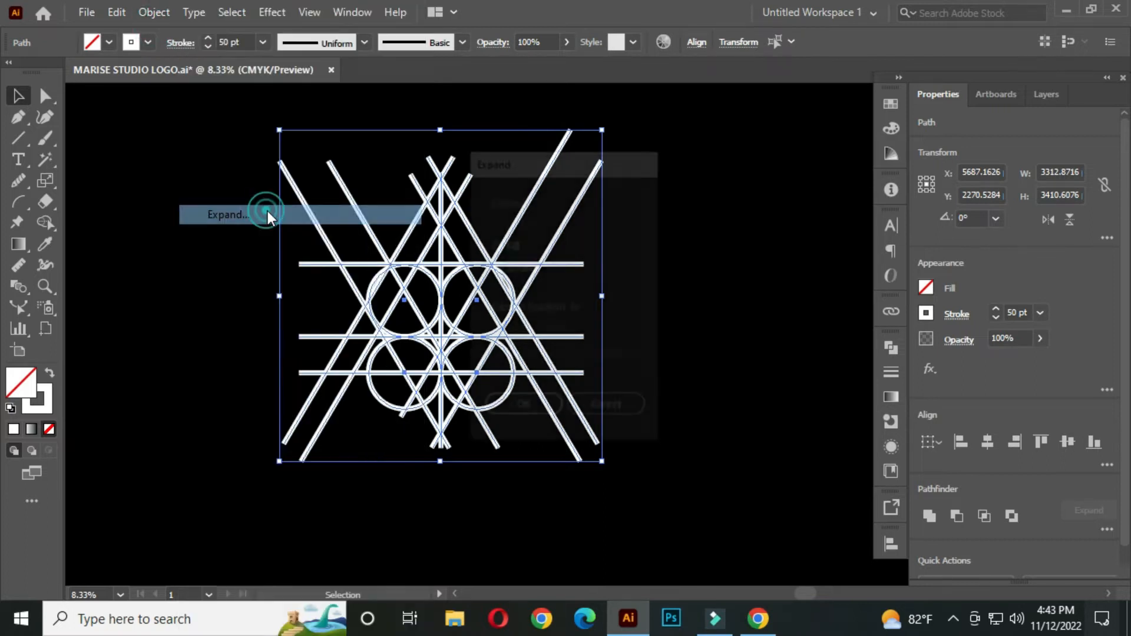
left_click(518, 409)
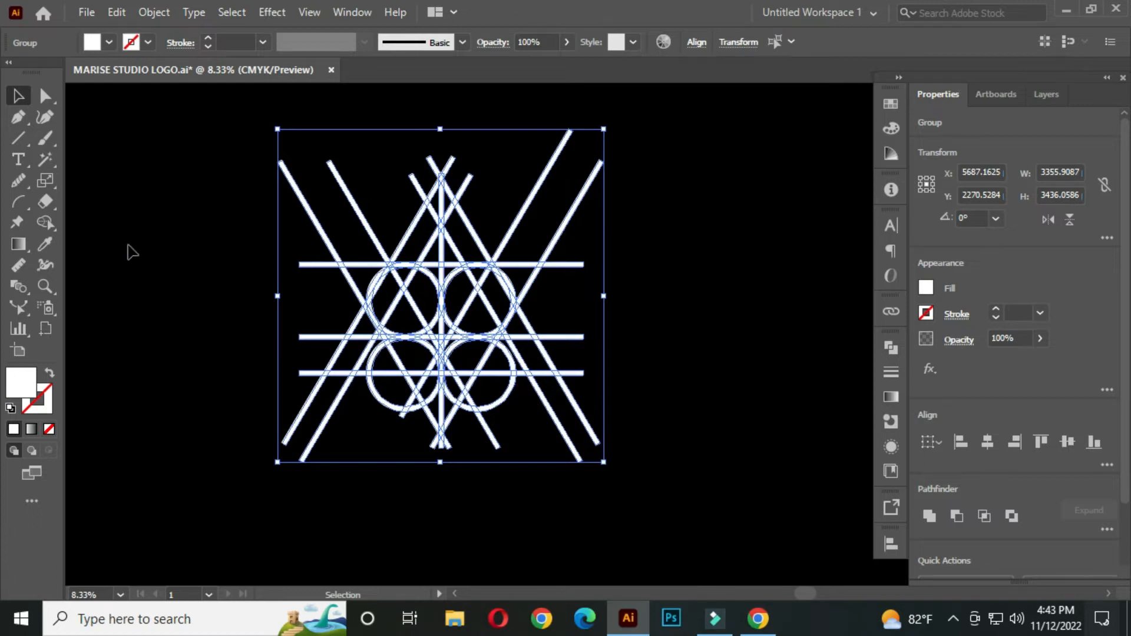
With the Shape Builder, remove the diagonal and horizontal line ends that stick out around the lower part of the grid
left_click_drag(47, 217, 156, 225)
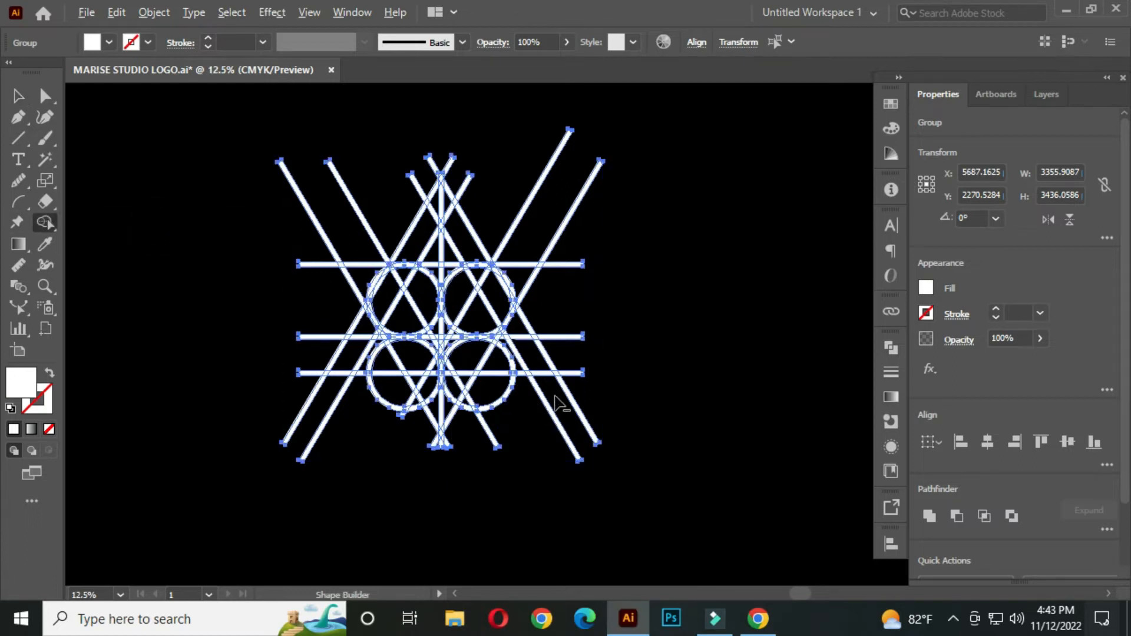
scroll(560, 405, "up", 2)
mouse_move(555, 280)
left_mouse_down()
mouse_move(590, 350)
mouse_move(586, 399)
mouse_move(554, 433)
left_mouse_up()
mouse_move(184, 293)
left_mouse_down()
mouse_move(189, 278)
mouse_move(232, 457)
mouse_move(297, 457)
left_mouse_up()
mouse_move(501, 447)
left_mouse_down()
mouse_move(414, 478)
mouse_move(331, 457)
left_mouse_up()
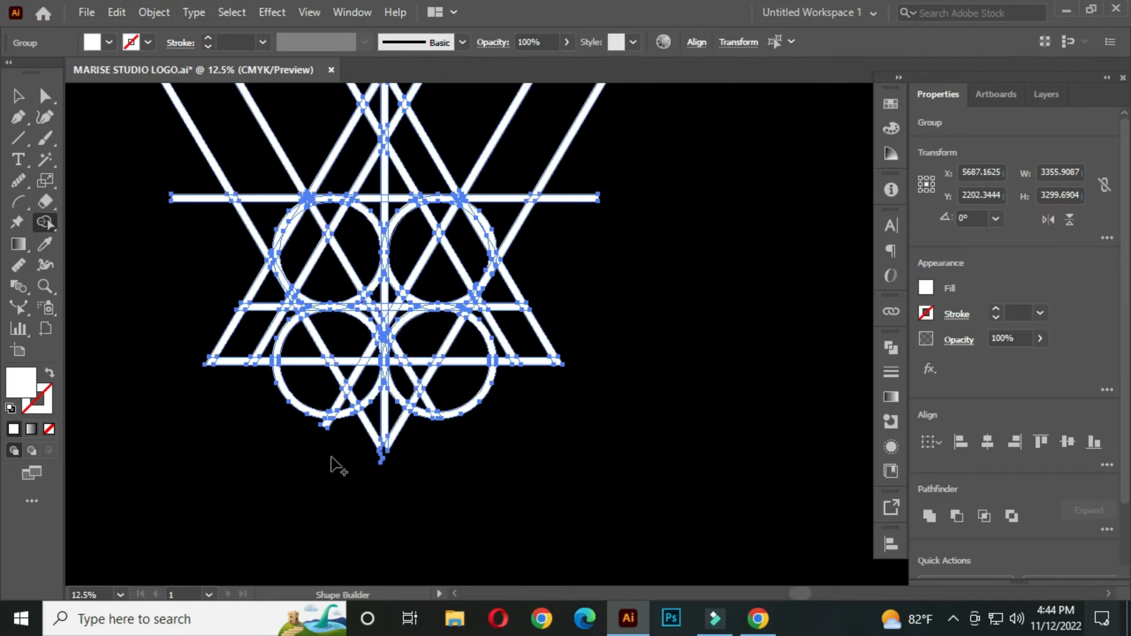
Remove the vertical line's end, the leftover scraps and the diagonal stub beneath the two lower circles
scroll(382, 417, "up", 4)
left_click(393, 389, "alt")
left_click(462, 437, "alt")
left_click(324, 446, "alt")
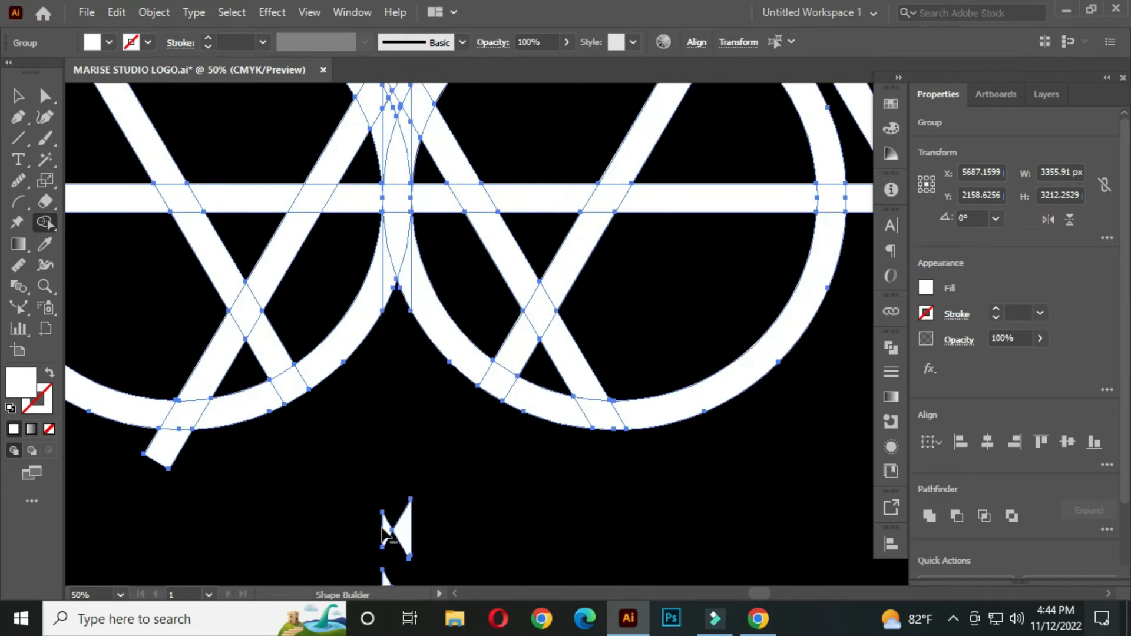
left_click_drag(363, 528, 429, 541)
left_click(160, 454, "alt")
scroll(518, 465, "down", 2)
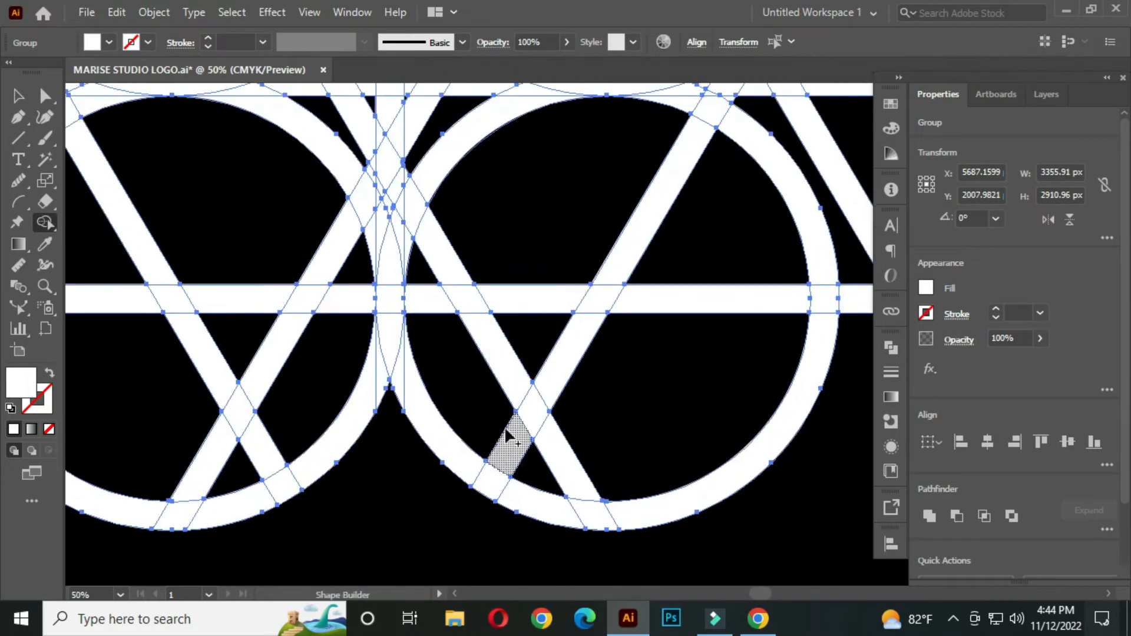
Cut away the outer lower arcs of the two lower circles and the line segments crossing inside them
mouse_move(690, 408)
left_mouse_down()
mouse_move(574, 334)
mouse_move(535, 359)
mouse_move(519, 446)
left_mouse_up()
left_click_drag(358, 327, 272, 419)
scroll(402, 355, "up", 1)
left_click_drag(406, 322, 365, 346)
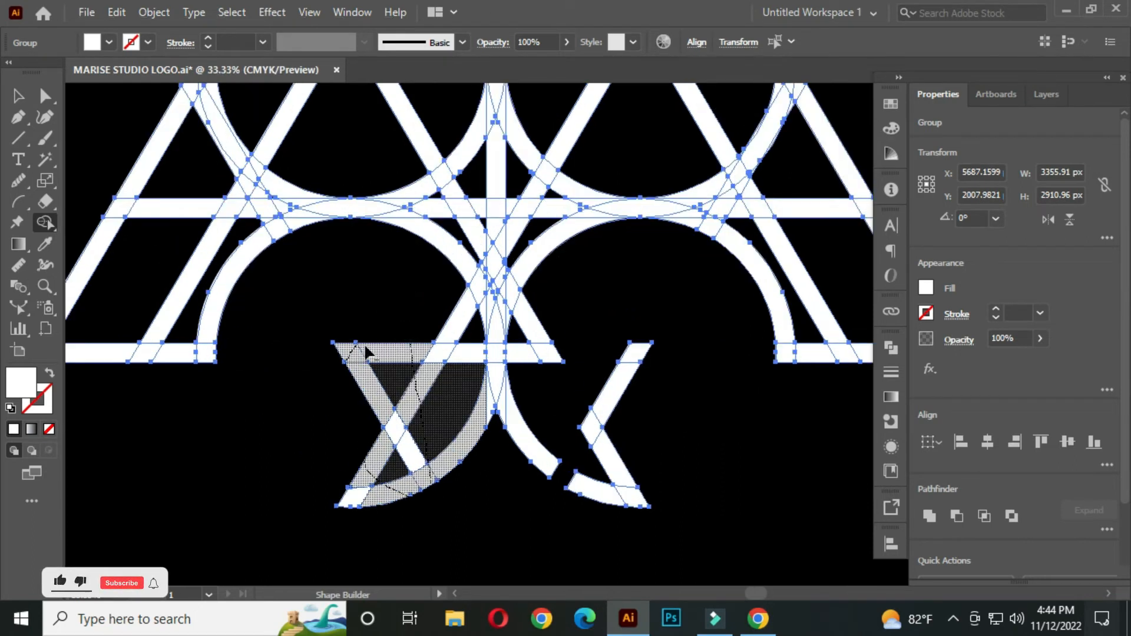
left_click_drag(353, 505, 354, 502)
Remove the remaining arc, diagonal and horizontal pieces around the central stem, keeping only the lower circles' upper halves
scroll(426, 446, "up", 1)
left_click_drag(575, 454, 613, 492)
mouse_move(727, 308)
left_mouse_down()
mouse_move(693, 421)
mouse_move(699, 526)
mouse_move(665, 414)
left_mouse_up()
left_click_drag(583, 357, 469, 375)
left_click_drag(536, 345, 467, 471)
left_click_drag(556, 361, 490, 476)
left_click(541, 429, "alt")
left_click_drag(355, 369, 403, 431)
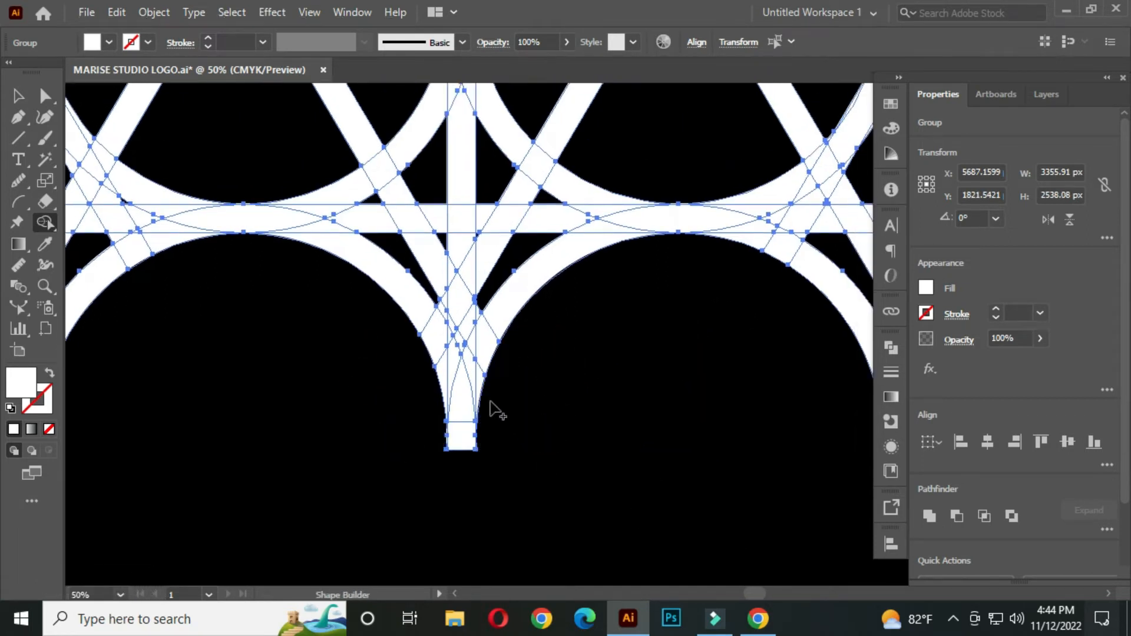
Remove the vertical and diagonal pieces inside the four-pointed star opening between the circles, including the slivers at its lower tip
left_click_drag(519, 328, 475, 407)
mouse_move(469, 340)
left_mouse_down()
mouse_move(495, 279)
mouse_move(405, 239)
mouse_move(360, 260)
mouse_move(331, 285)
mouse_move(353, 318)
mouse_move(393, 329)
mouse_move(432, 323)
mouse_move(400, 351)
mouse_move(475, 306)
mouse_move(396, 393)
mouse_move(403, 398)
mouse_move(378, 383)
left_mouse_up()
scroll(415, 383, "up", 2)
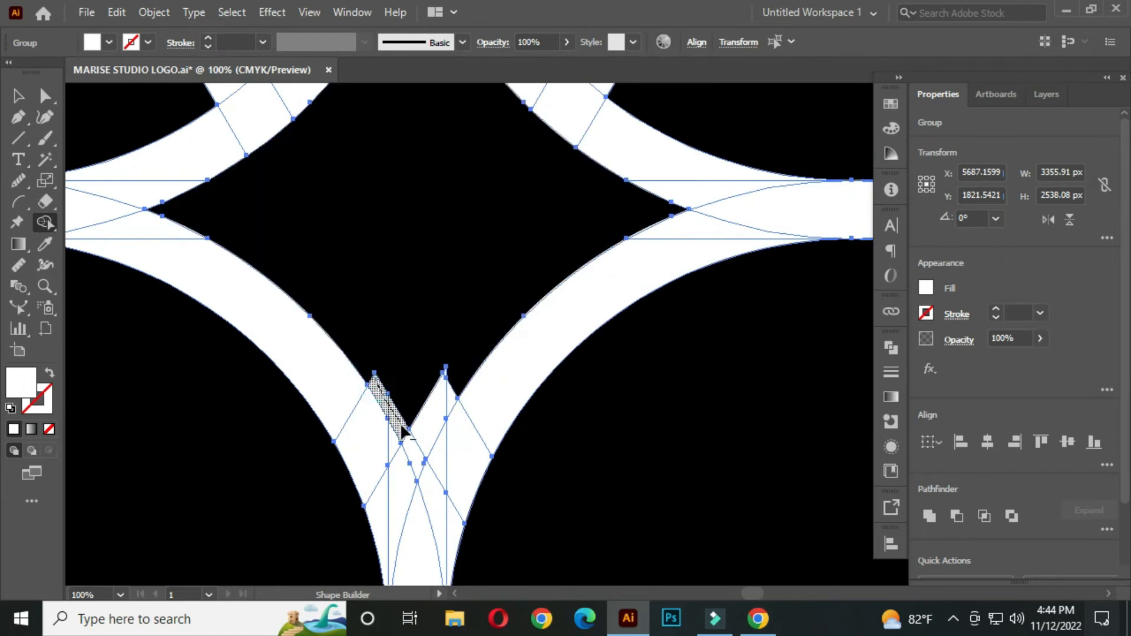
left_click_drag(443, 412, 445, 375)
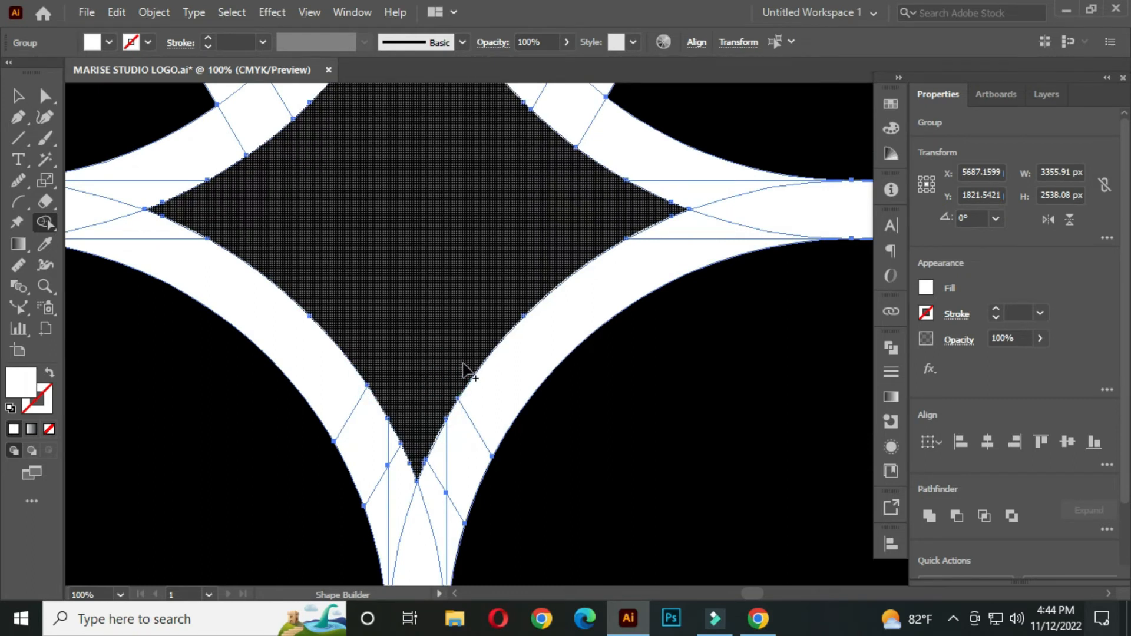
Remove the inner diagonal segments that cross the lower parts of the two upper circles
scroll(424, 329, "down", 5)
scroll(448, 383, "up", 1)
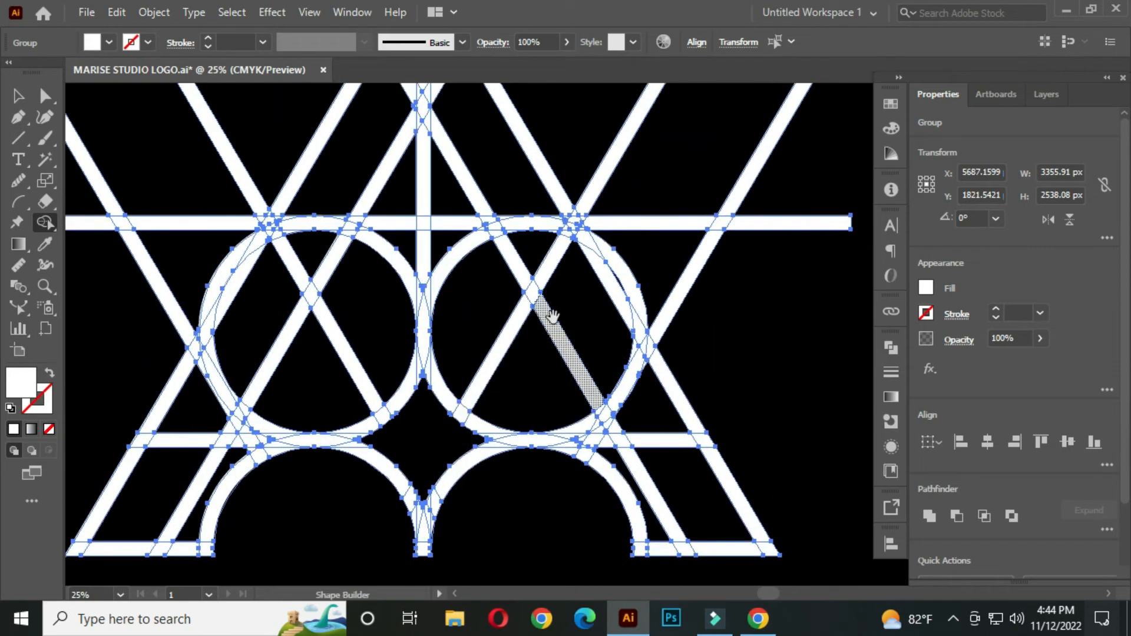
mouse_move(497, 439)
left_mouse_down()
mouse_move(439, 272)
mouse_move(530, 324)
left_mouse_up()
scroll(443, 277, "up", 4)
scroll(531, 323, "down", 4)
left_click_drag(446, 284, 370, 439)
scroll(415, 316, "up", 4)
left_click_drag(396, 359, 422, 310)
Remove the vertical line and crossing pieces between the apexes of the inner and outer triangles
scroll(490, 328, "down", 5)
left_click_drag(539, 387, 477, 365)
mouse_move(396, 315)
left_mouse_down()
mouse_move(464, 175)
mouse_move(501, 242)
left_mouse_up()
left_click_drag(474, 232, 446, 253)
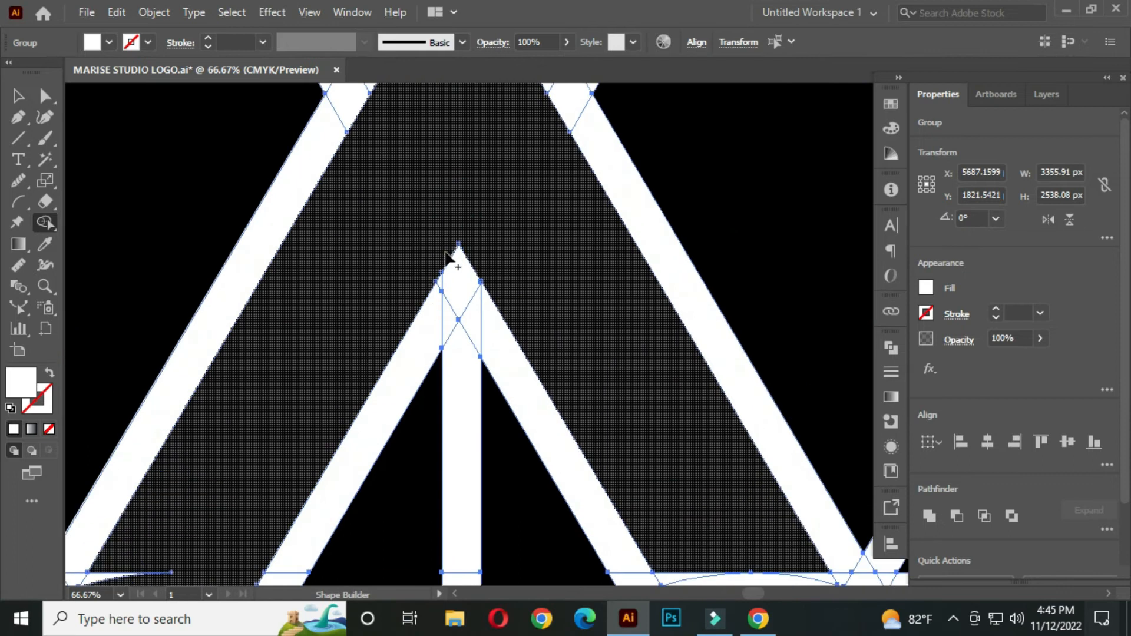
Remove the top horizontal line and upper circle arcs inside the inner triangle and between the two nested triangles
left_click_drag(275, 430, 418, 236)
left_click_drag(304, 331, 275, 369)
left_click_drag(610, 343, 355, 300)
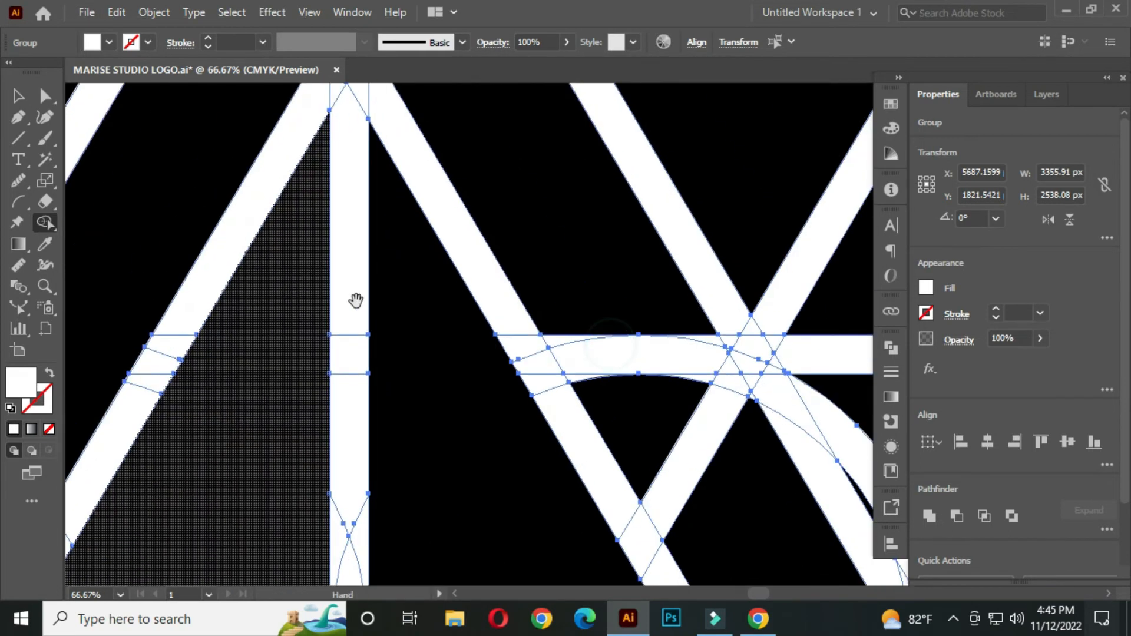
left_click_drag(555, 281, 613, 382)
left_click_drag(656, 316, 689, 378)
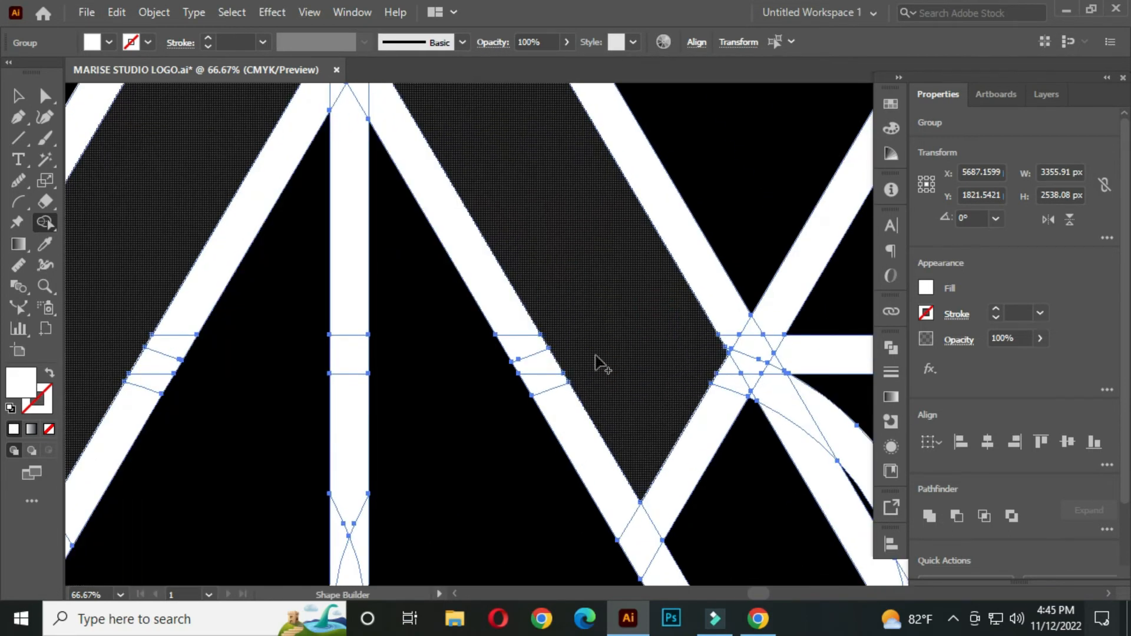
Remove the outer diagonals, line ends and scraps that extend beyond the outer triangle and the top horizontal line
scroll(560, 336, "down", 3)
left_click_drag(539, 219, 555, 305)
scroll(556, 305, "down", 1)
left_click_drag(511, 171, 580, 285)
scroll(581, 285, "down", 2)
left_click_drag(589, 228, 666, 295)
mouse_move(399, 286)
left_mouse_down()
mouse_move(366, 346)
mouse_move(404, 335)
left_mouse_up()
scroll(437, 358, "up", 1)
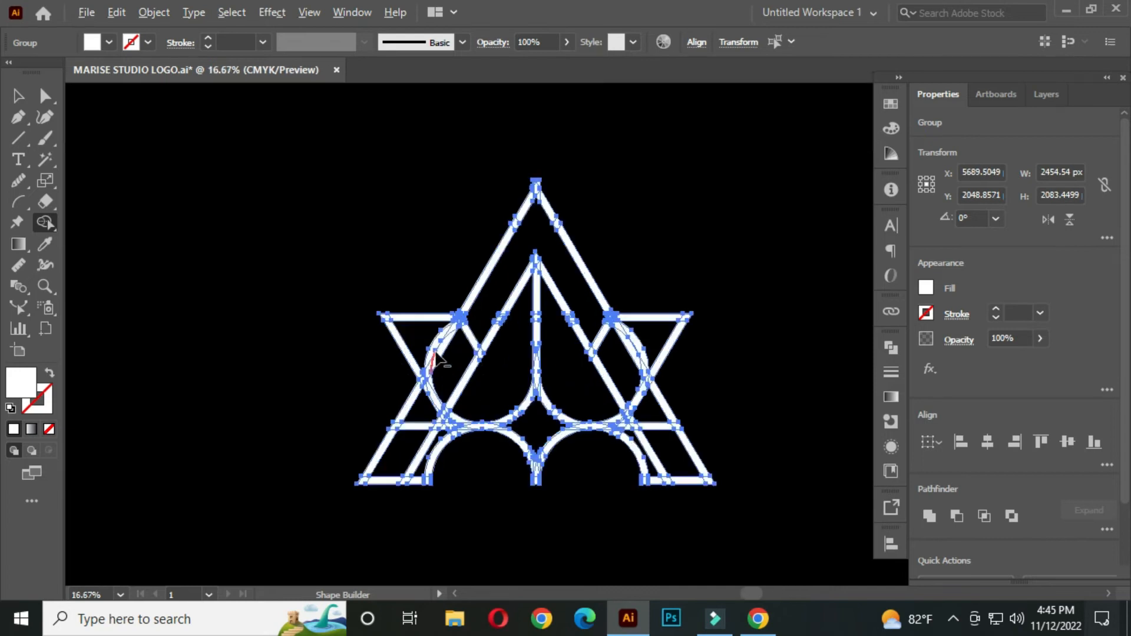
Clear the upper-left circle's outer arc and the diagonal segment from inside the left wing, including the sliver at its inner corner
scroll(448, 377, "up", 2)
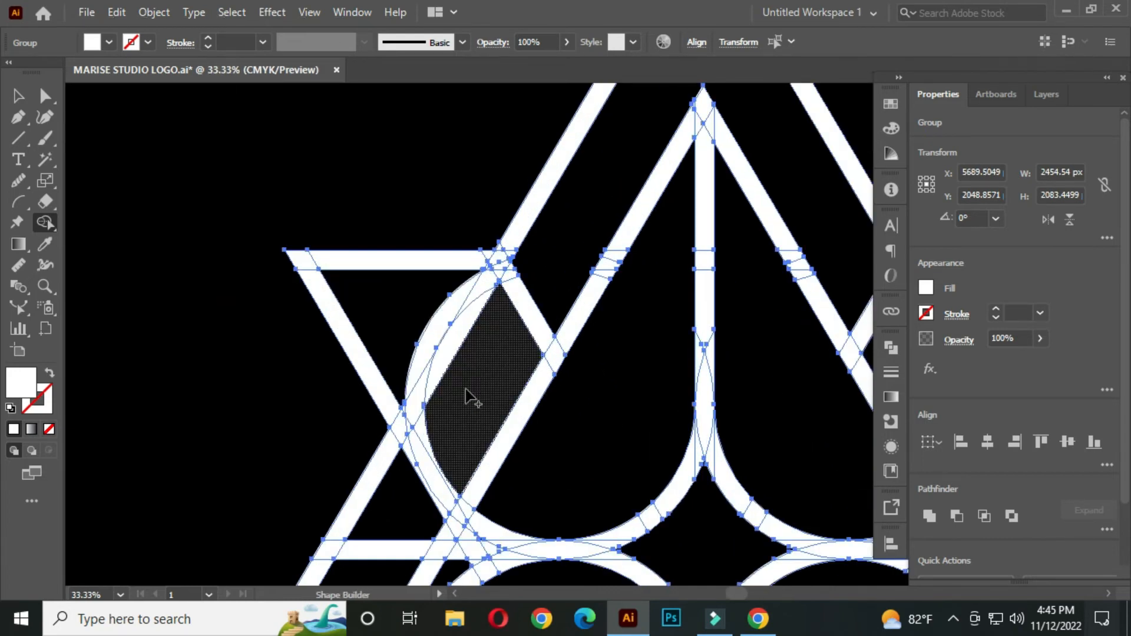
left_click_drag(469, 383, 402, 365)
left_click_drag(424, 418, 436, 419)
scroll(407, 402, "up", 4)
left_click(390, 420, "alt")
scroll(478, 389, "down", 4)
key("space")
left_click_drag(527, 296, 498, 328)
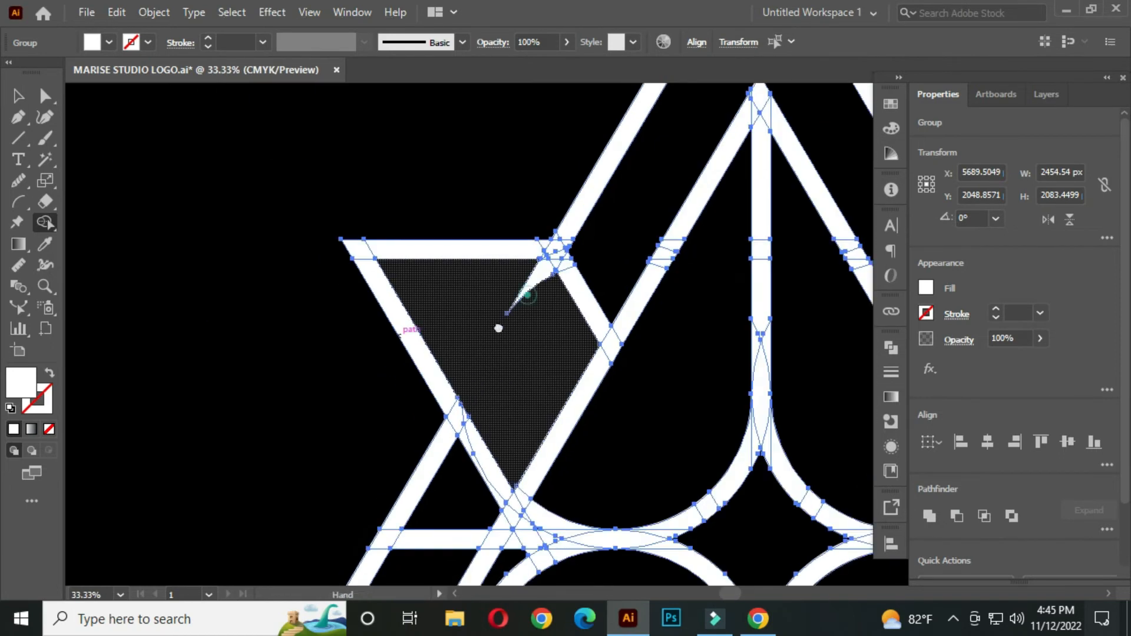
scroll(498, 328, "up", 7)
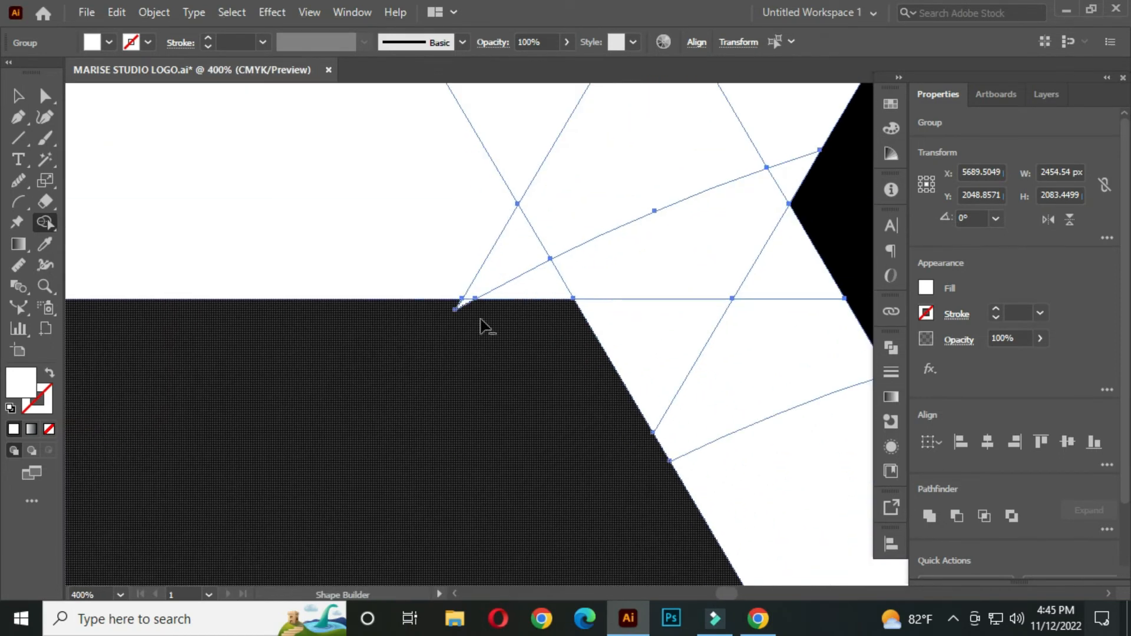
left_click(459, 306, "alt")
scroll(468, 347, "down", 7)
Clear the upper-right circle's outer arc and the diagonal segment from inside the right wing
key("space")
left_click_drag(606, 439, 346, 298)
scroll(674, 274, "up", 3)
key("space")
left_click_drag(699, 330, 473, 250)
left_click_drag(652, 299, 617, 336)
left_click_drag(611, 356, 547, 463)
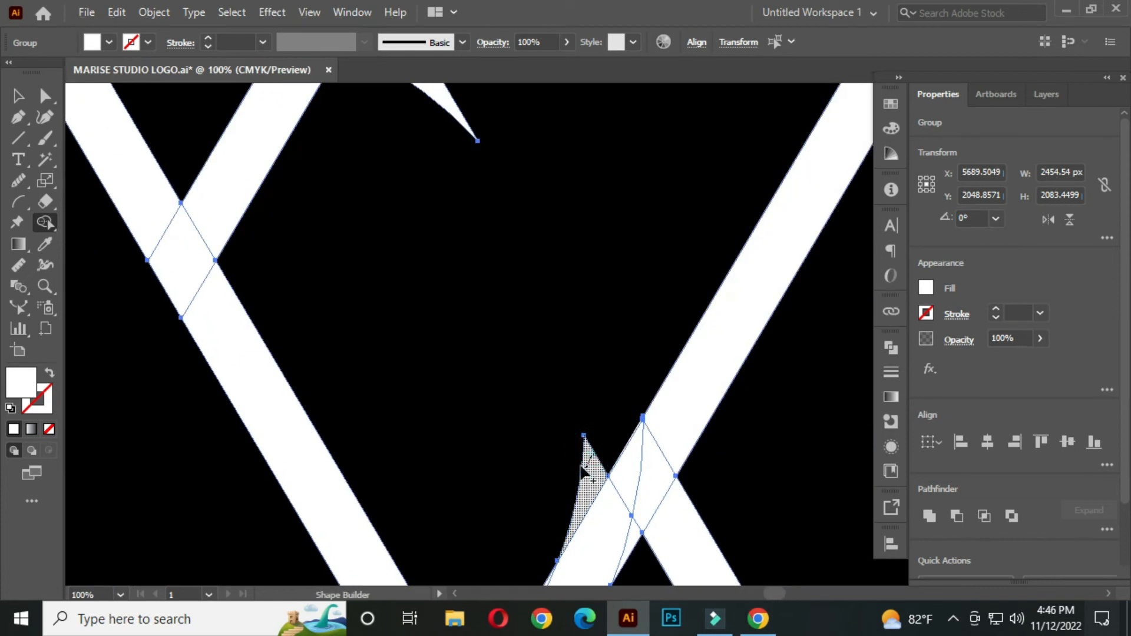
left_click(584, 466, "alt")
Remove the leftover arc sliver at the right wing's upper inner corner
key("space")
left_click_drag(514, 306, 552, 542)
left_click_drag(396, 353, 499, 328)
scroll(353, 282, "up", 3)
left_click(475, 275, "alt")
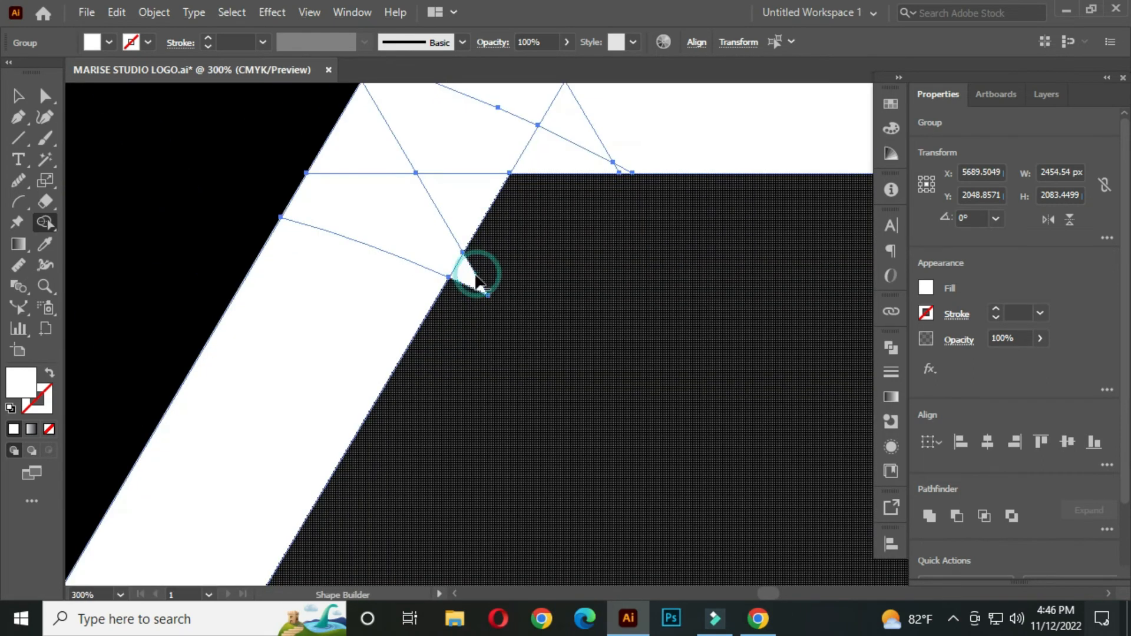
scroll(497, 320, "down", 4)
Remove the slanted legs, horizontal base segments and outer arc ends below the two wings
scroll(501, 328, "down", 2)
key("space")
left_click_drag(255, 331, 433, 294)
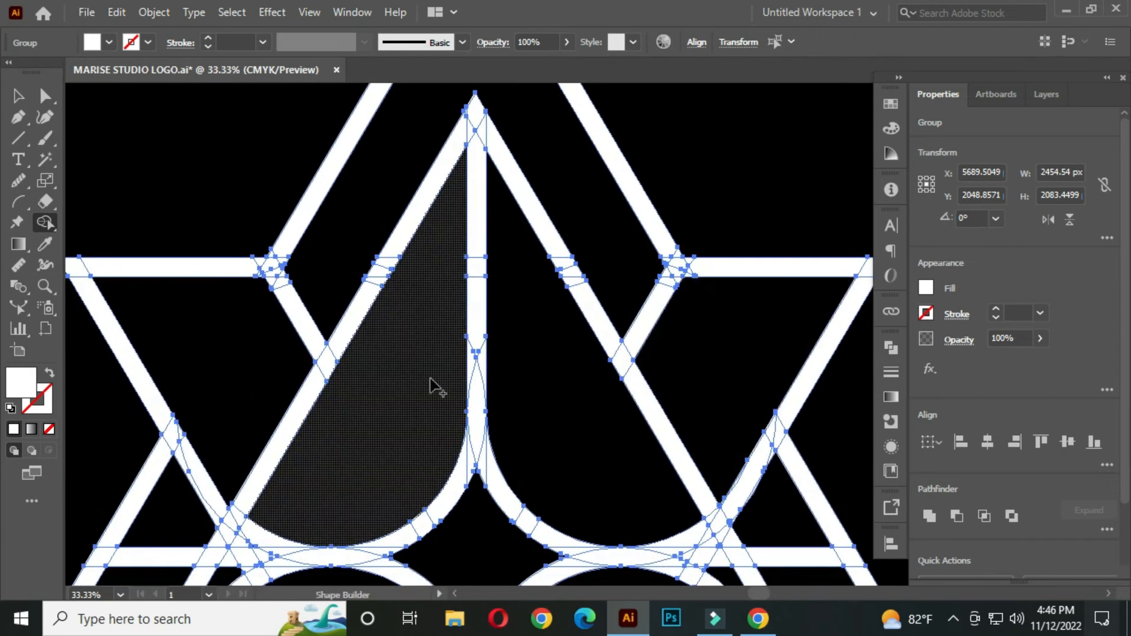
scroll(430, 385, "down", 1)
key("space")
left_click_drag(395, 451, 414, 272)
mouse_move(764, 291)
left_mouse_down()
mouse_move(749, 454)
mouse_move(765, 465)
mouse_move(812, 390)
left_mouse_up()
left_click_drag(677, 406, 724, 383)
mouse_move(342, 428)
left_mouse_down()
mouse_move(179, 373)
mouse_move(200, 446)
left_mouse_up()
Remove the leftover horizontal and diagonal pieces beside the left wing's lower tip
scroll(228, 268, "up", 2)
left_click_drag(225, 258, 288, 450)
left_click_drag(334, 357, 363, 407)
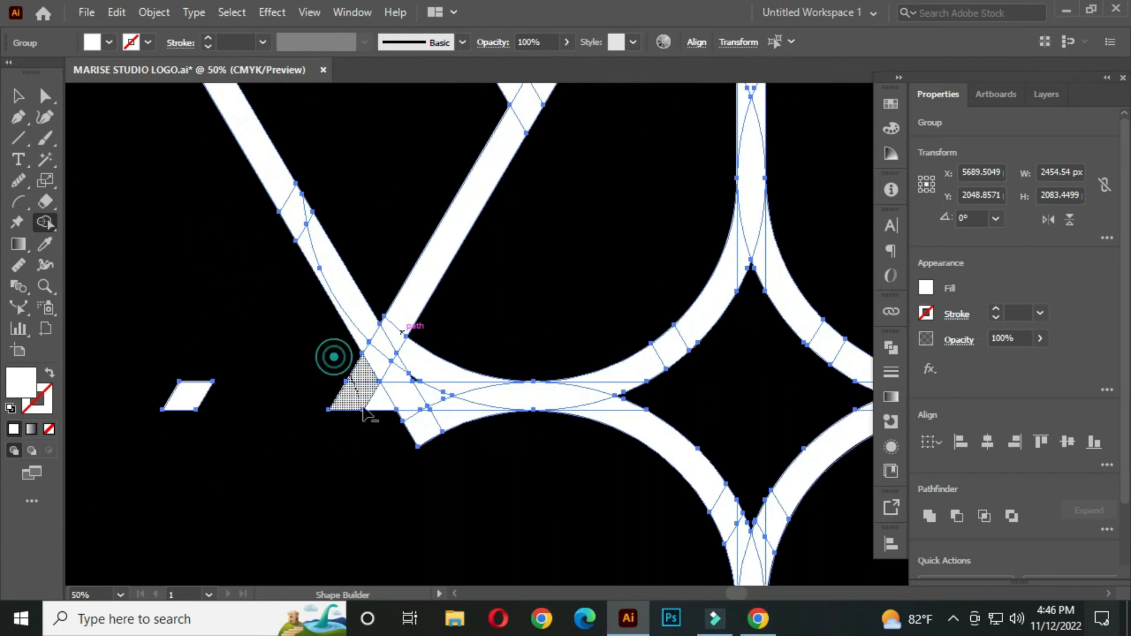
left_click_drag(187, 422, 188, 423)
Remove the stubs beside the right wing's lower tip and the stray fragments below the artwork
left_click_drag(771, 477, 425, 417)
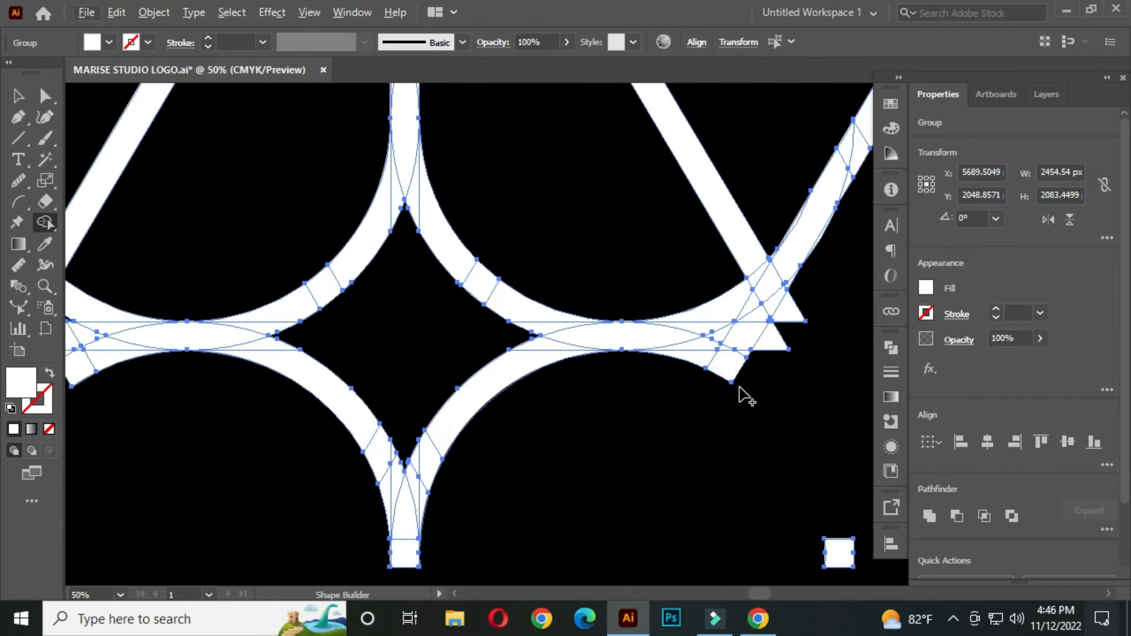
scroll(759, 389, "down", 1)
left_click_drag(211, 500, 130, 493)
left_click_drag(114, 512, 210, 478)
left_click_drag(151, 463, 194, 458)
scroll(382, 421, "down", 3)
left_click_drag(534, 400, 468, 412)
Remove the vertical line's stub protruding at the outer triangle's apex
scroll(329, 295, "up", 6)
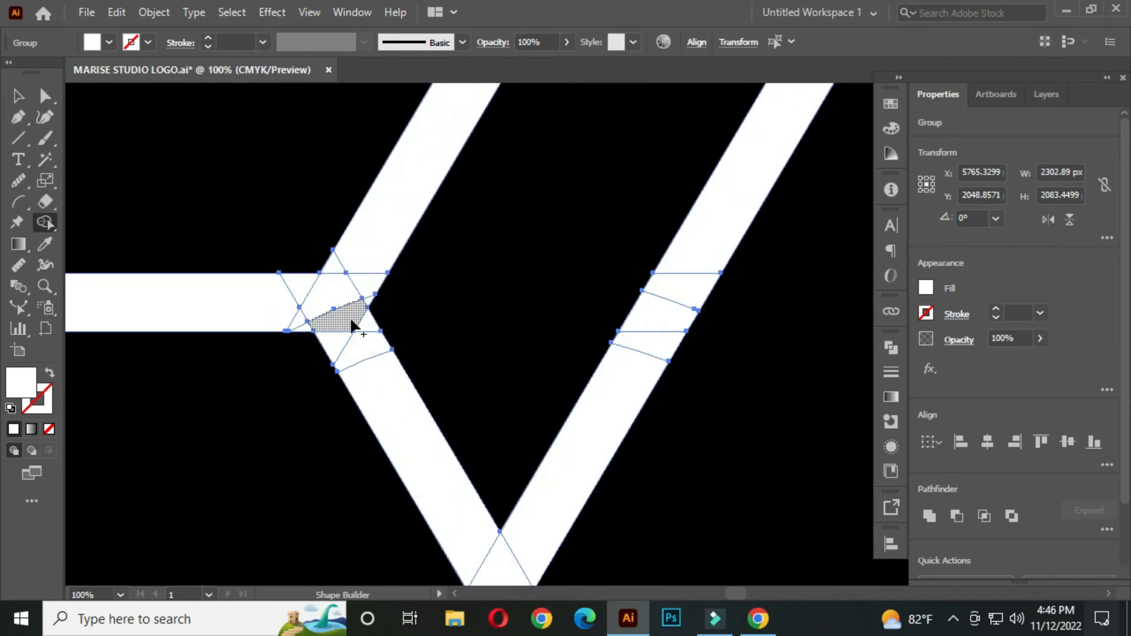
scroll(353, 315, "down", 6)
scroll(526, 207, "up", 4)
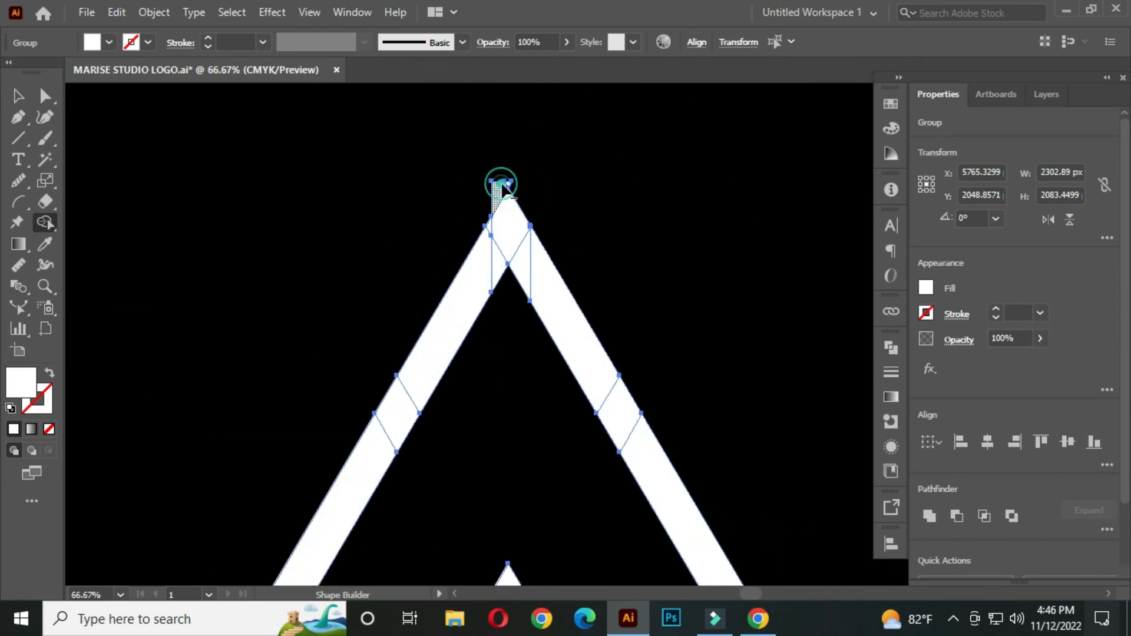
scroll(495, 190, "up", 4)
scroll(585, 444, "down", 9)
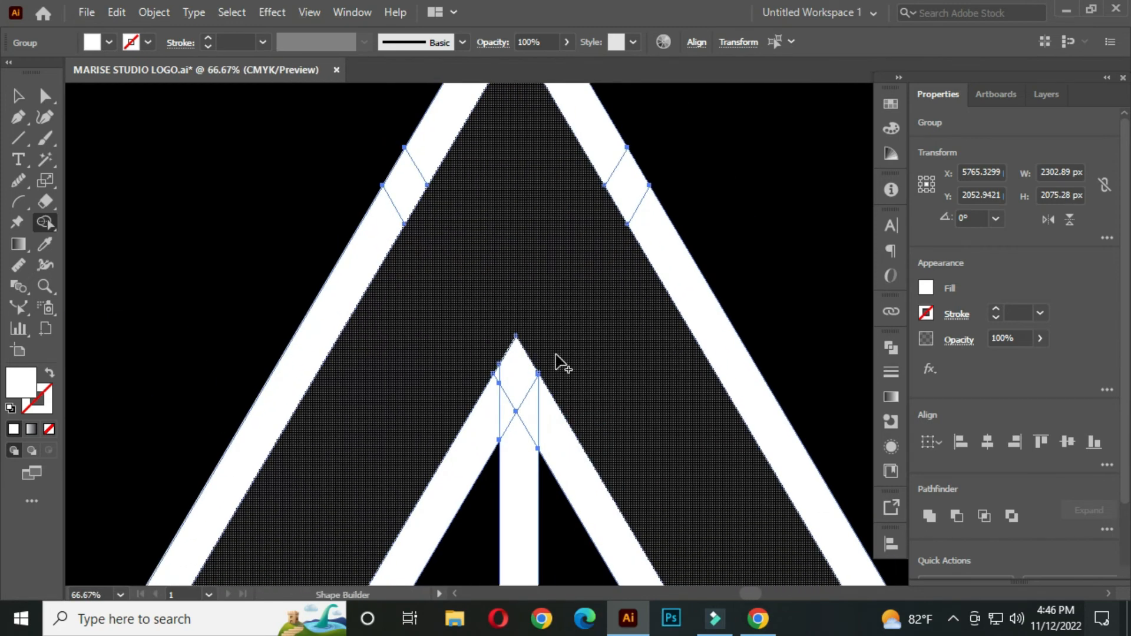
Remove the last stray parallelogram below the right wing
scroll(612, 447, "up", 4)
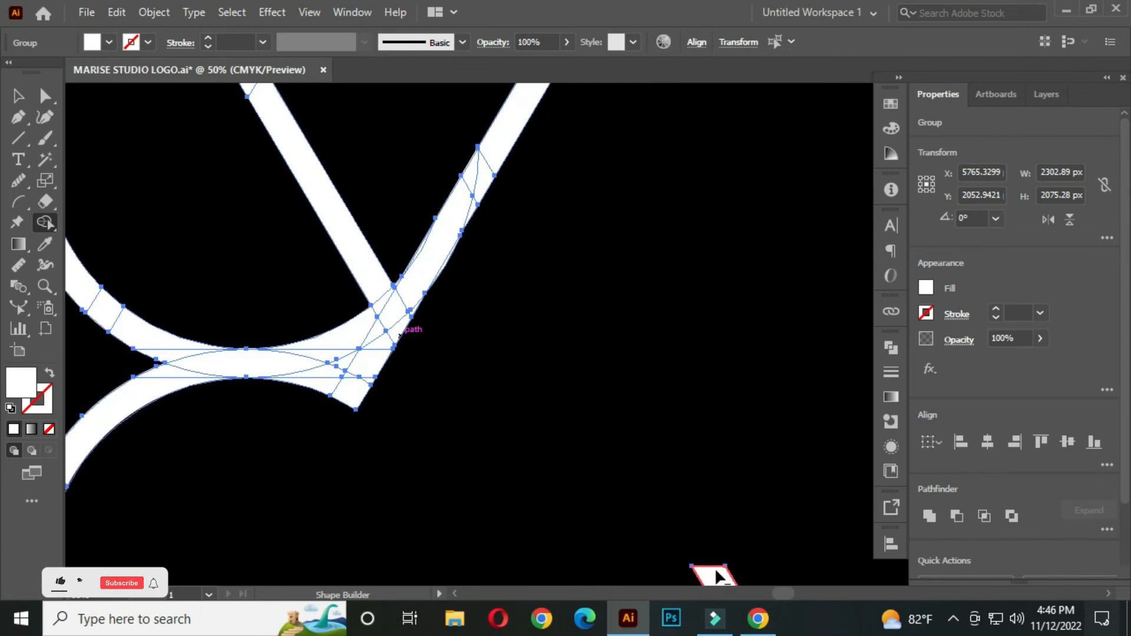
scroll(613, 492, "down", 1)
left_click_drag(359, 421, 541, 418)
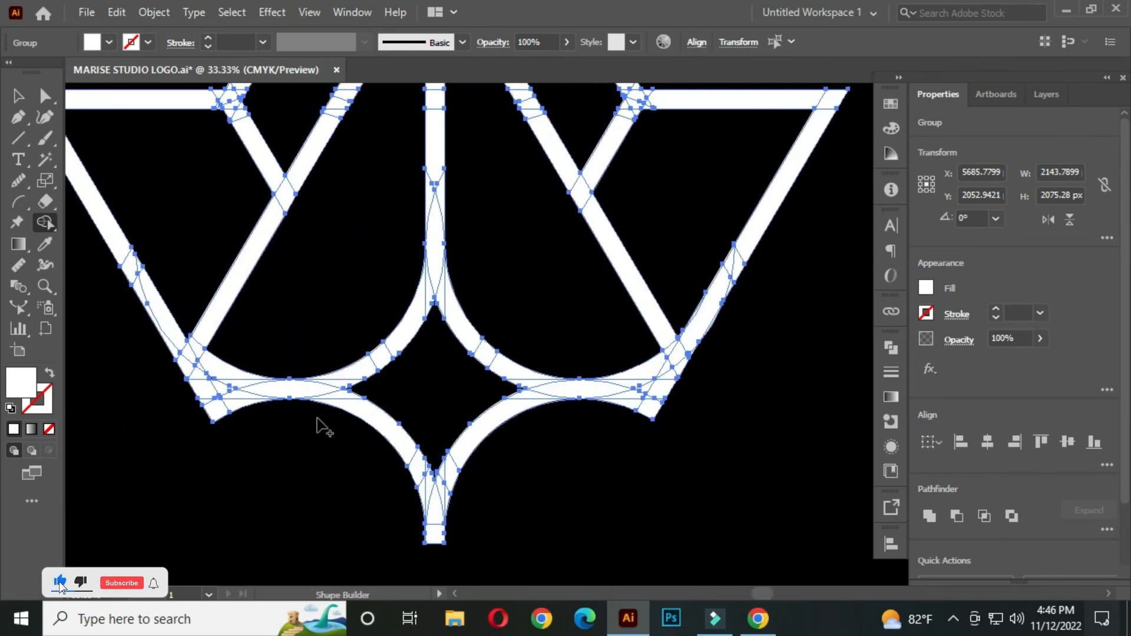
scroll(291, 409, "down", 3)
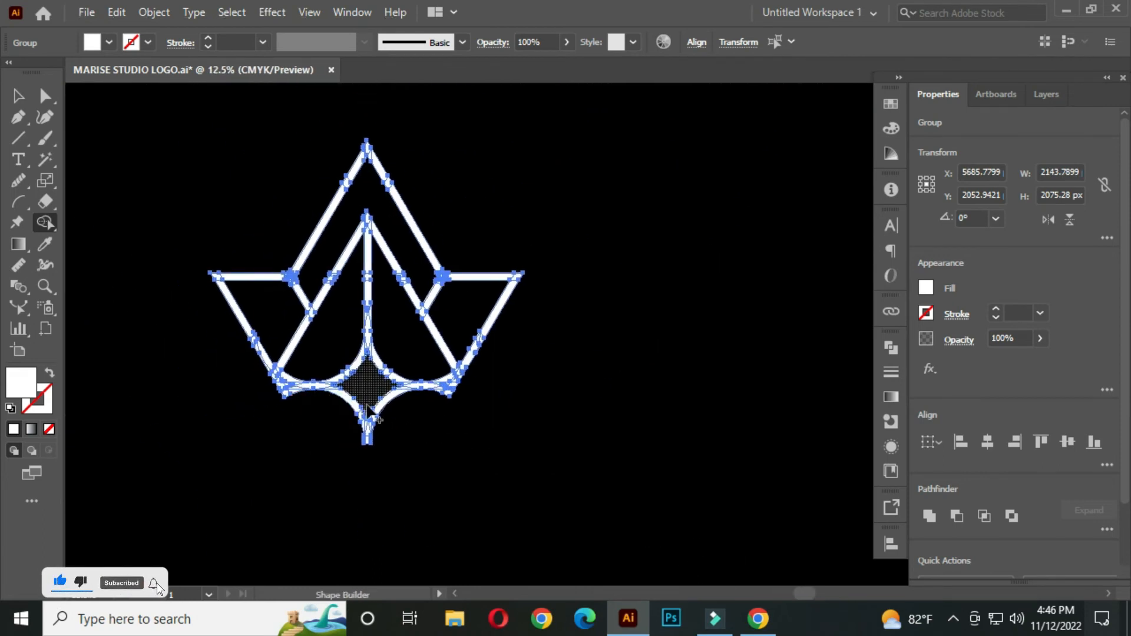
scroll(412, 430, "up", 4)
scroll(428, 436, "down", 5)
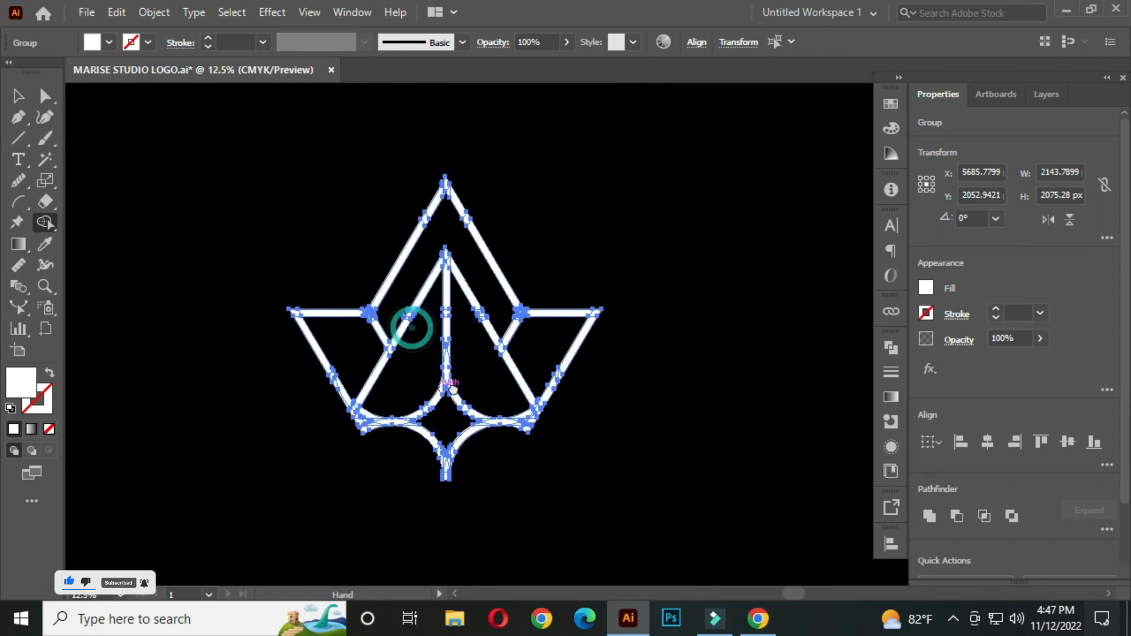
Thicken the whole logo artwork by giving it a white 50 pt stroke
key("v")
left_click(207, 194)
left_click_drag(518, 384, 516, 348)
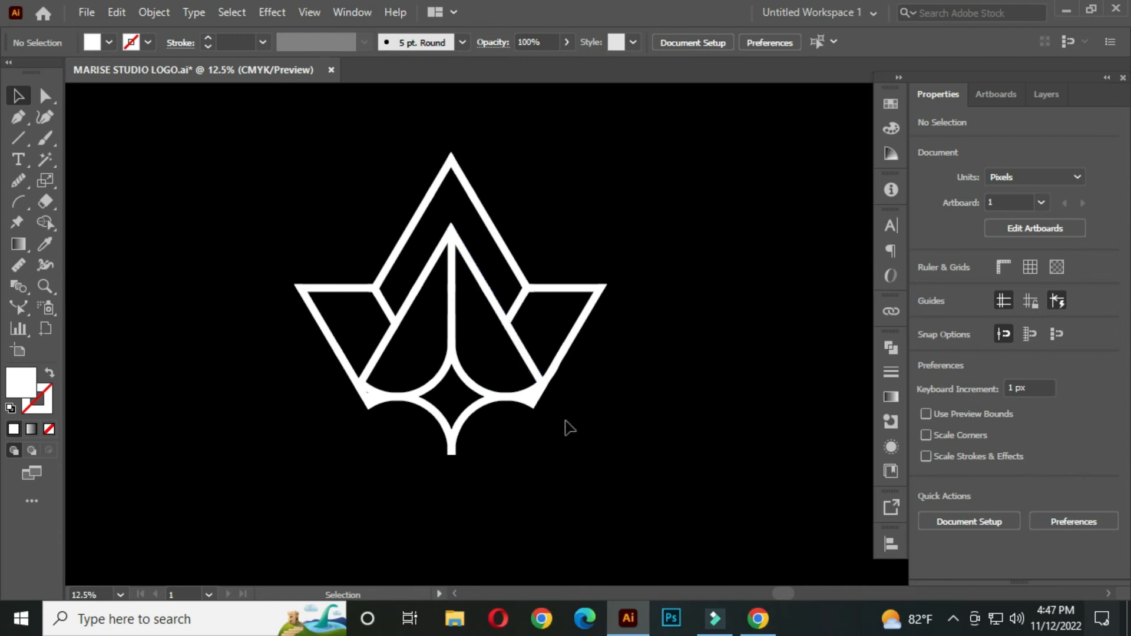
left_click_drag(231, 141, 652, 447)
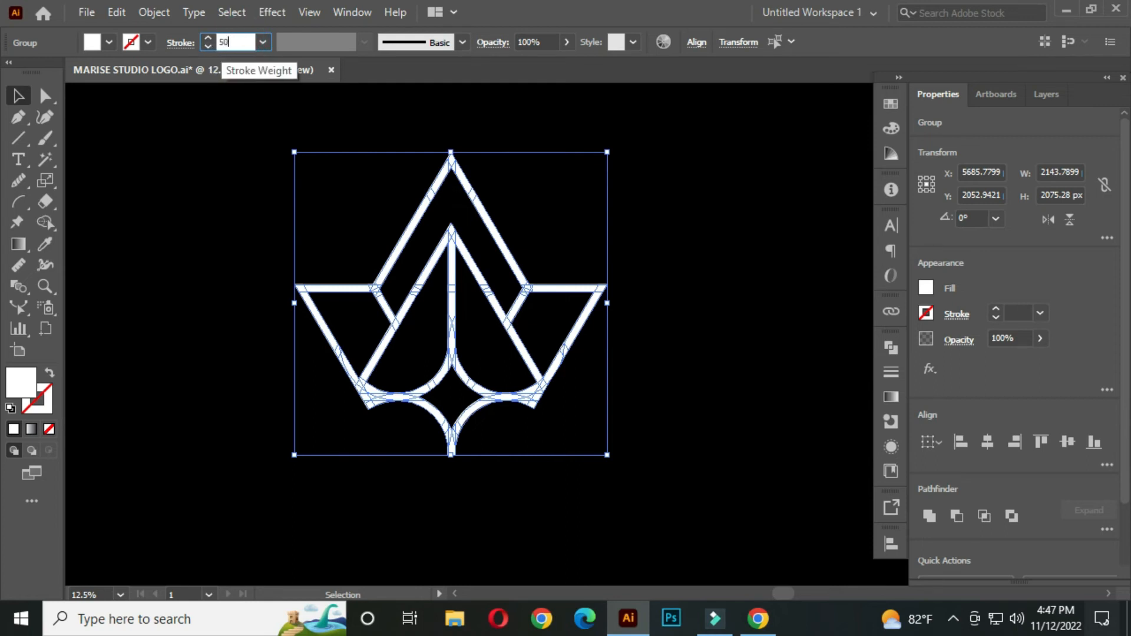
left_click(195, 179)
key("space")
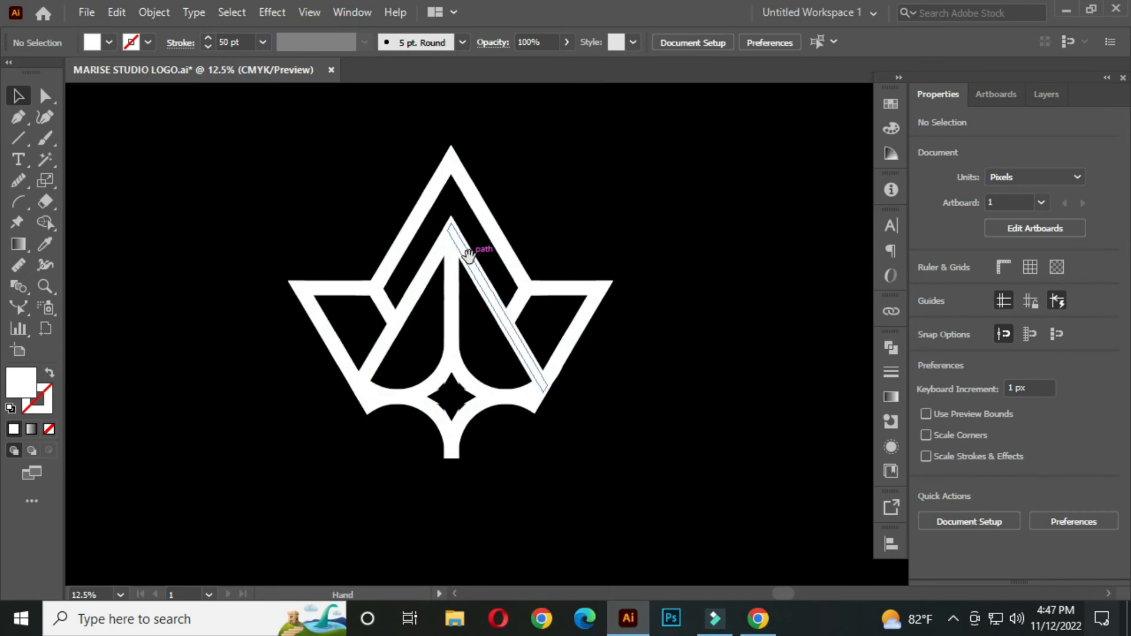
left_click_drag(468, 254, 416, 253)
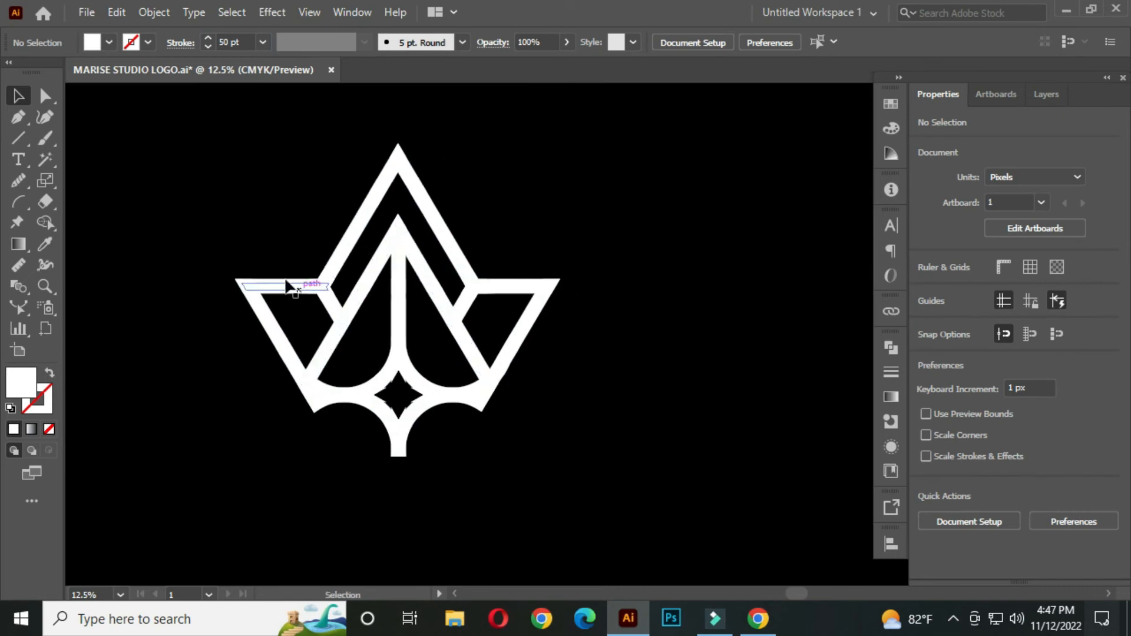
Expand the fill and stroke of the entire thickened logo into plain shapes
left_click_drag(189, 151, 620, 448)
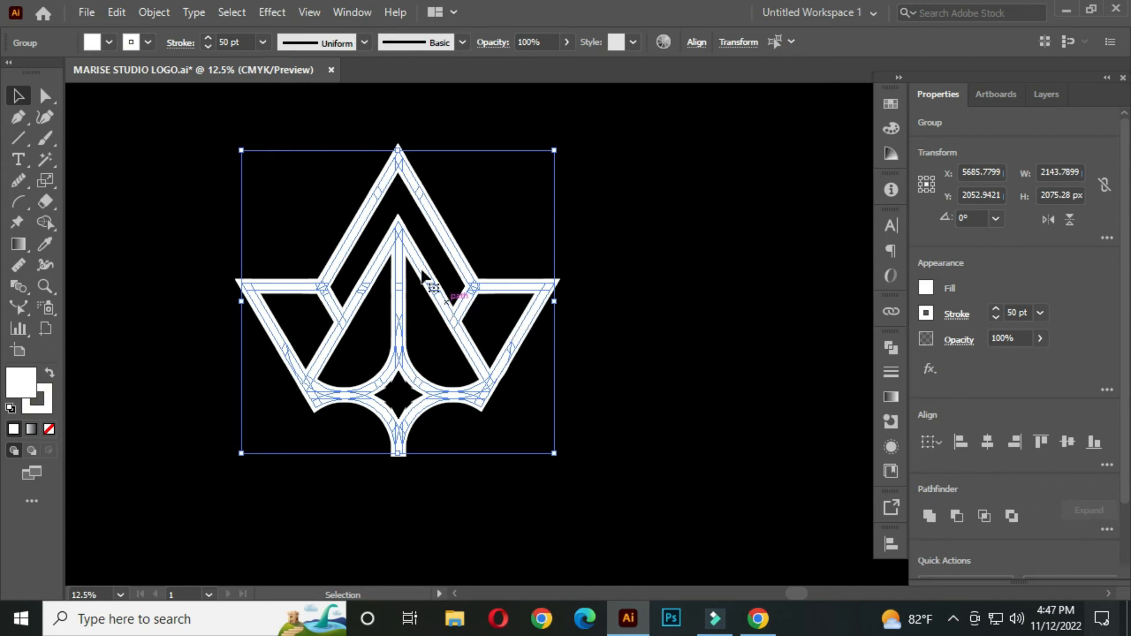
left_click(155, 13)
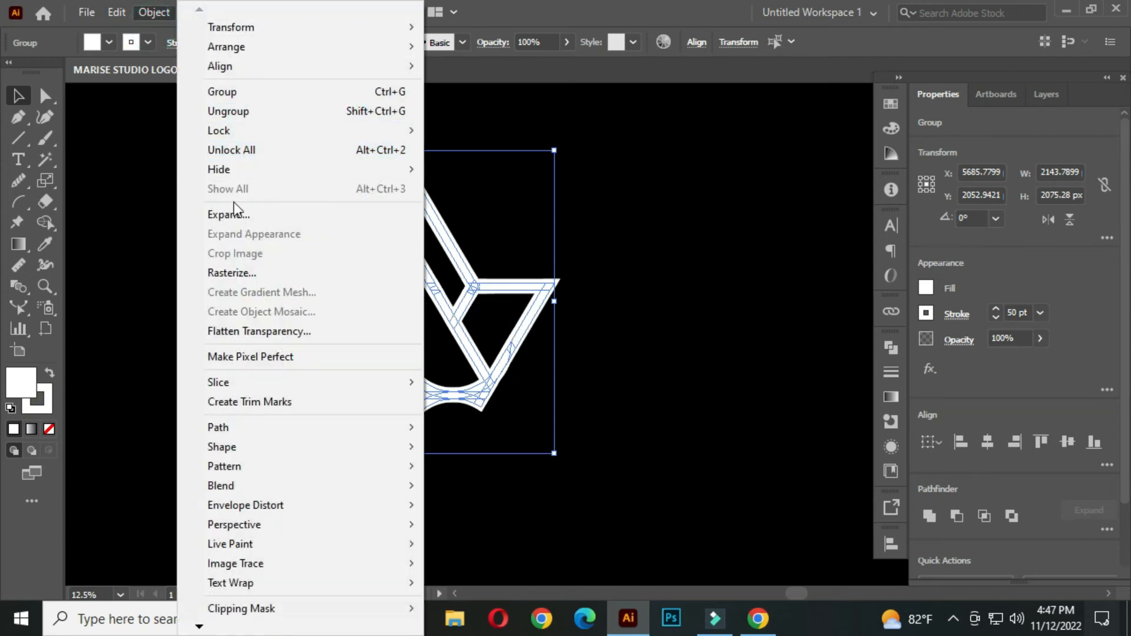
left_click(251, 217)
left_click(510, 410)
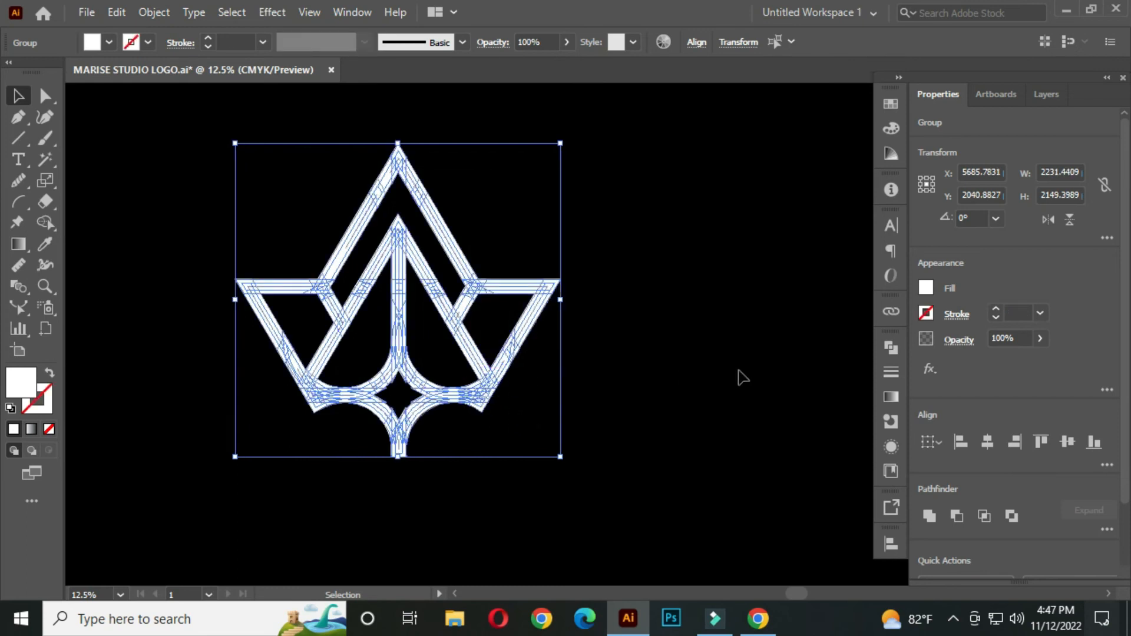
Unite all the overlapping logo shapes into a single compound path with Pathfinder
left_click(889, 348)
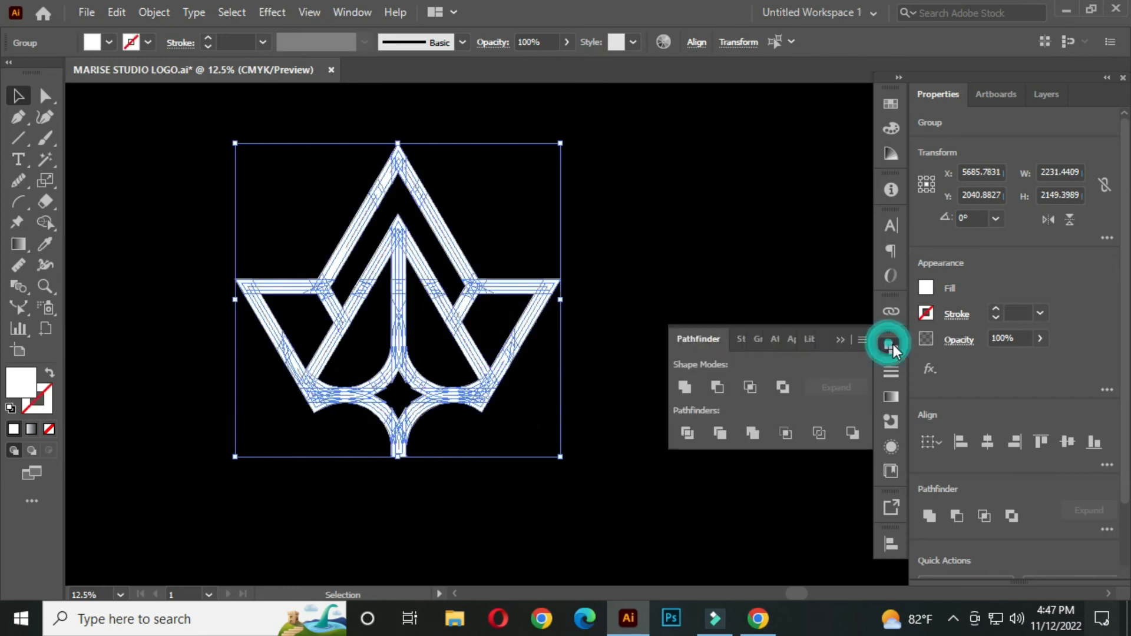
left_click(684, 387)
left_click(838, 341)
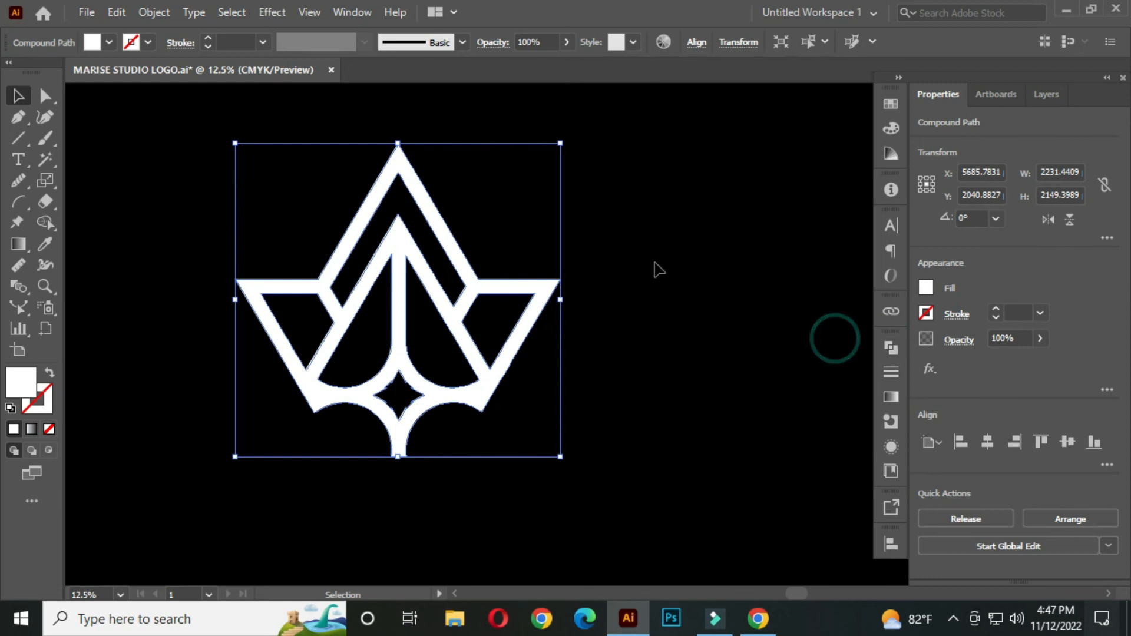
left_click(644, 247)
Position the red sample square above and to the left of the logo
scroll(536, 347, "left", 2)
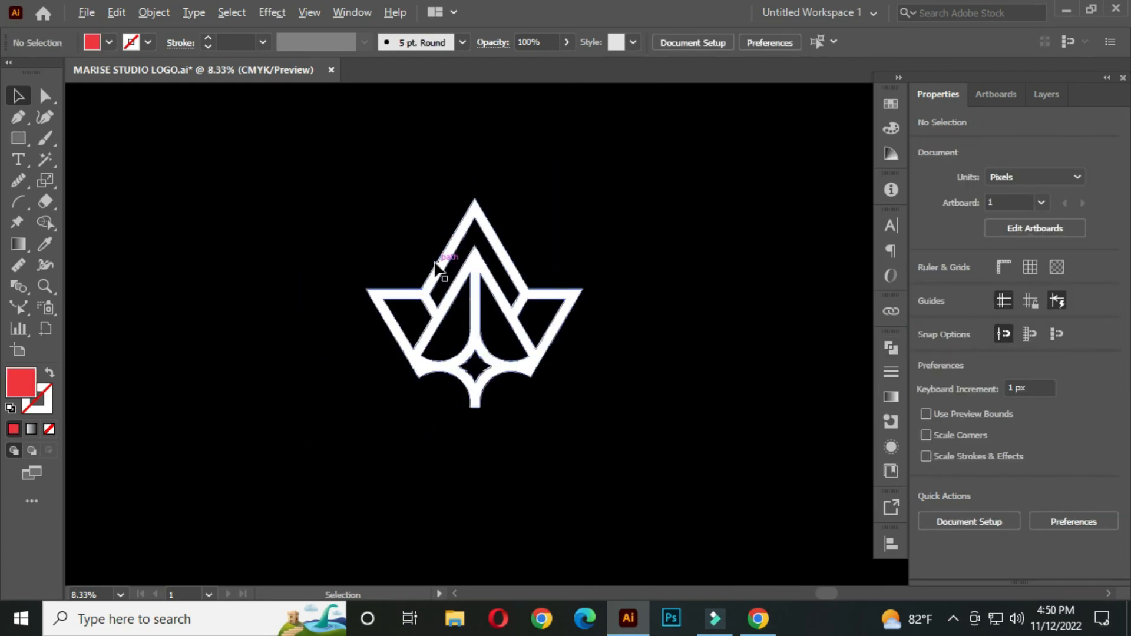
left_click_drag(336, 222, 494, 301)
left_click_drag(90, 107, 395, 261)
left_click_drag(505, 290, 272, 196)
left_click(487, 204)
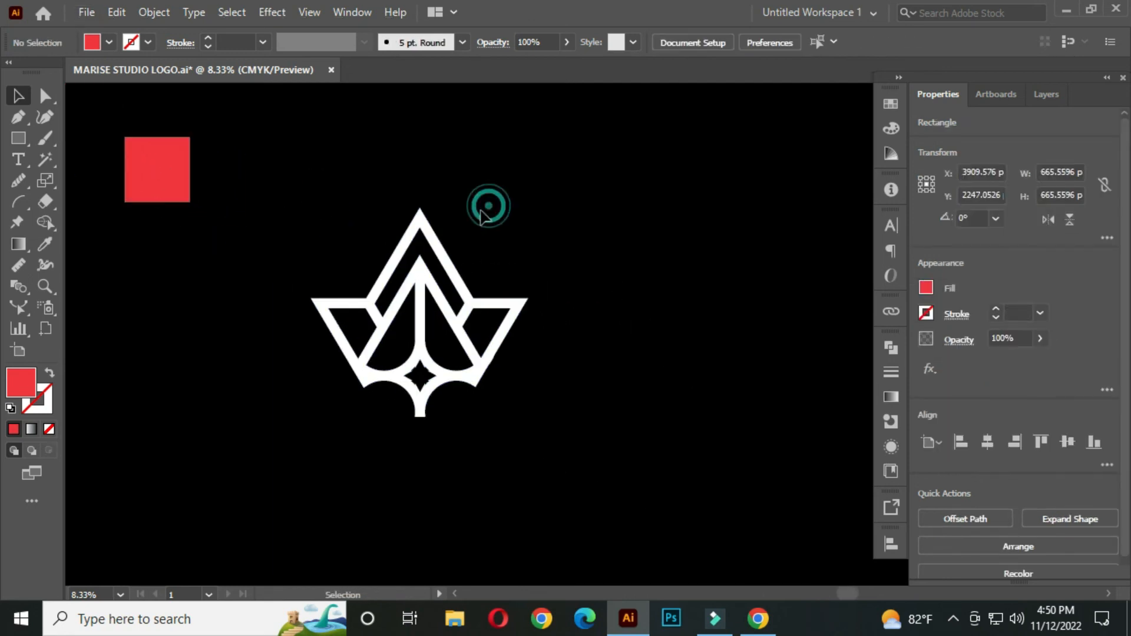
Recolour the white logo red by sampling the red square's fill with the Eyedropper, and leave the logo deselected
left_click_drag(472, 202, 507, 204)
left_click_drag(311, 187, 578, 363)
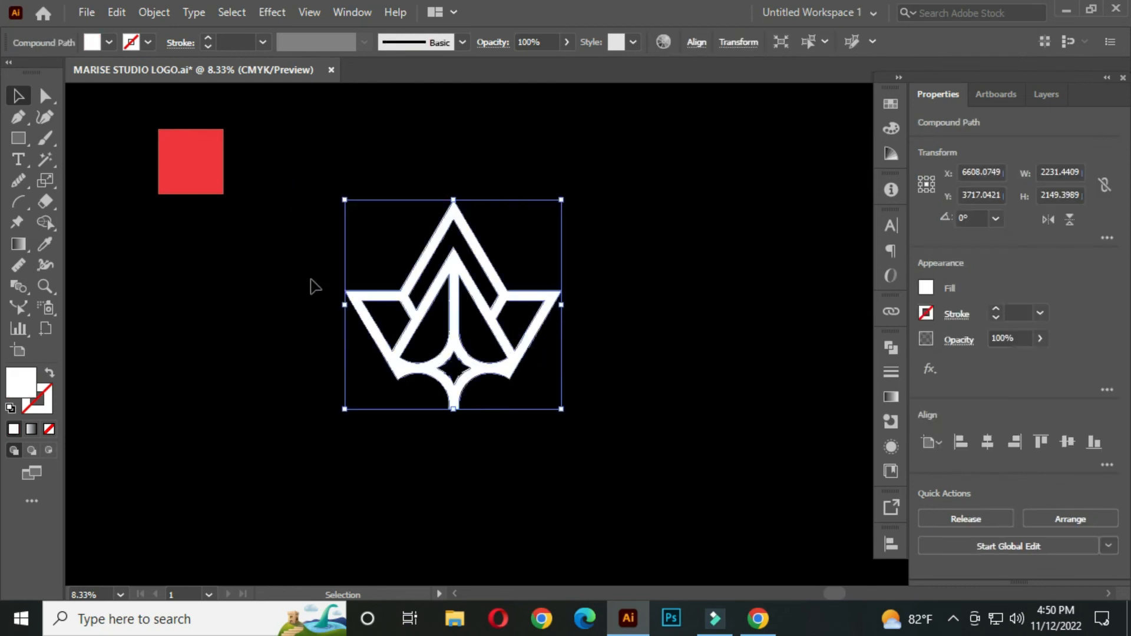
left_click(46, 244)
left_click(212, 152)
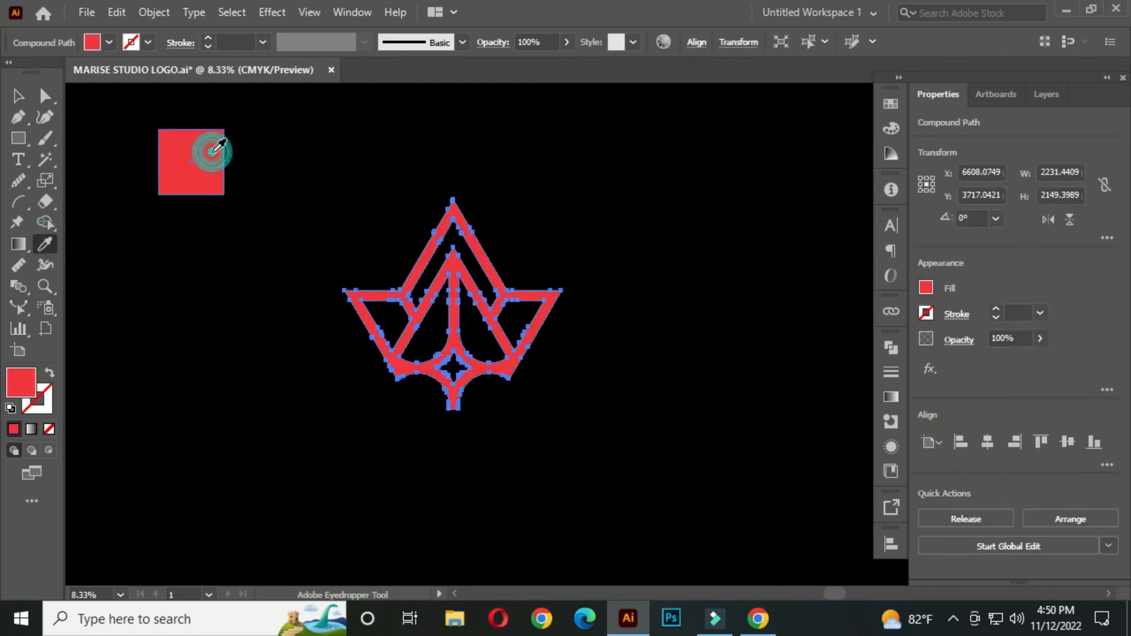
left_click(18, 99)
left_click(188, 311)
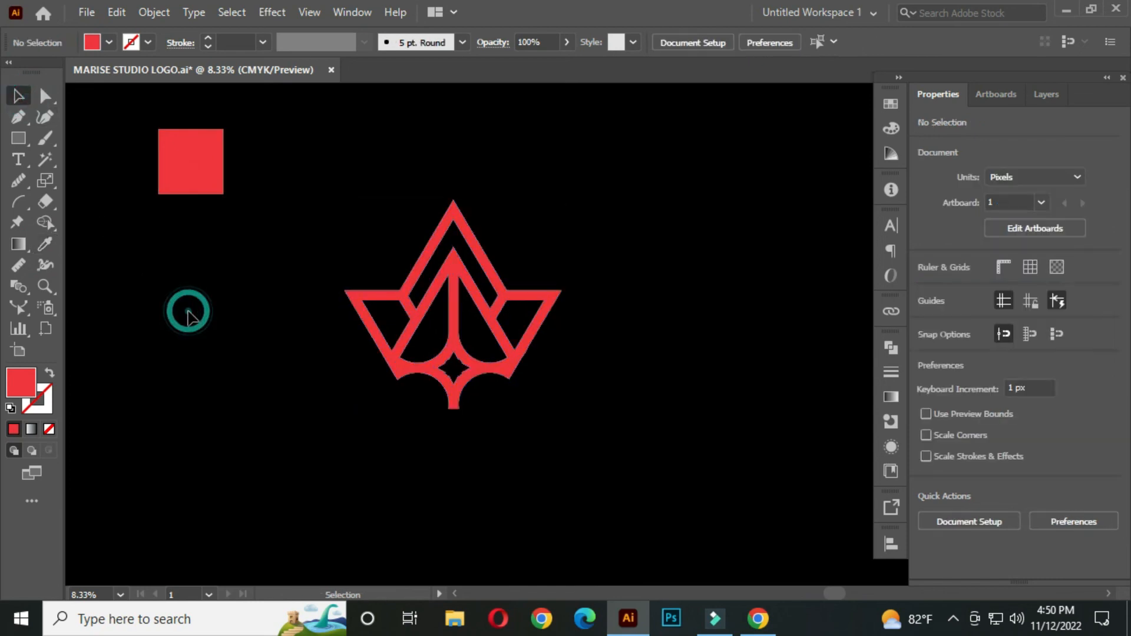